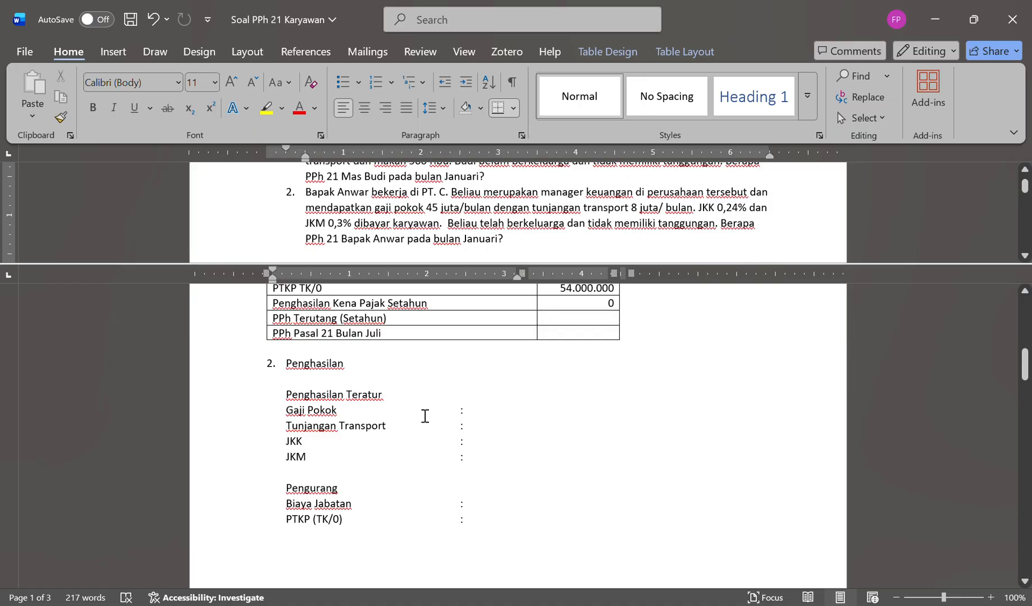
Fill in the regular income list of question 2 with Gaji Pokok 45.000.000 and Tunjangan Transport 8.000.000.
click(496, 422)
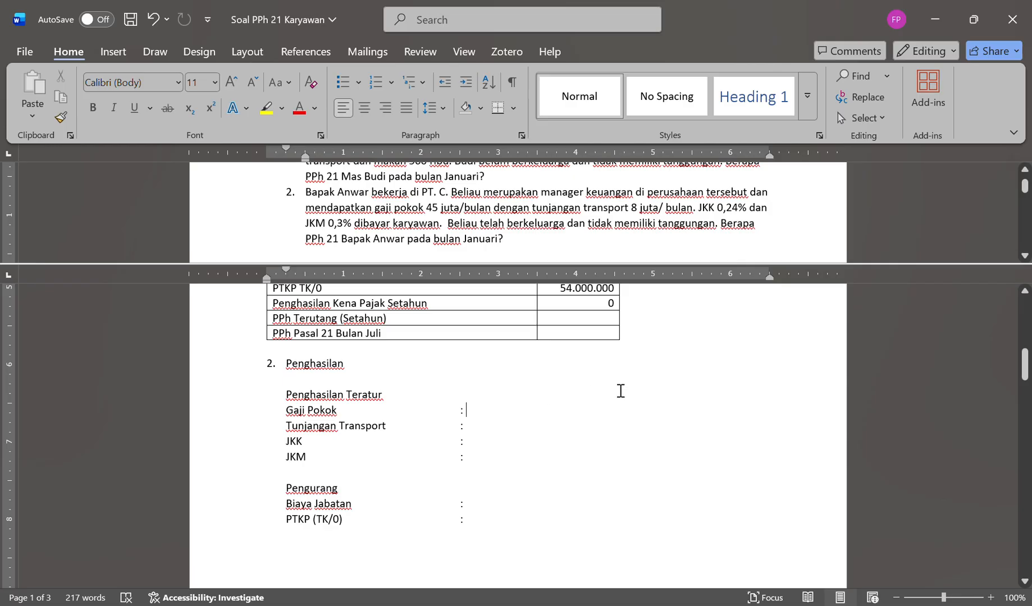
text(45.000.000)
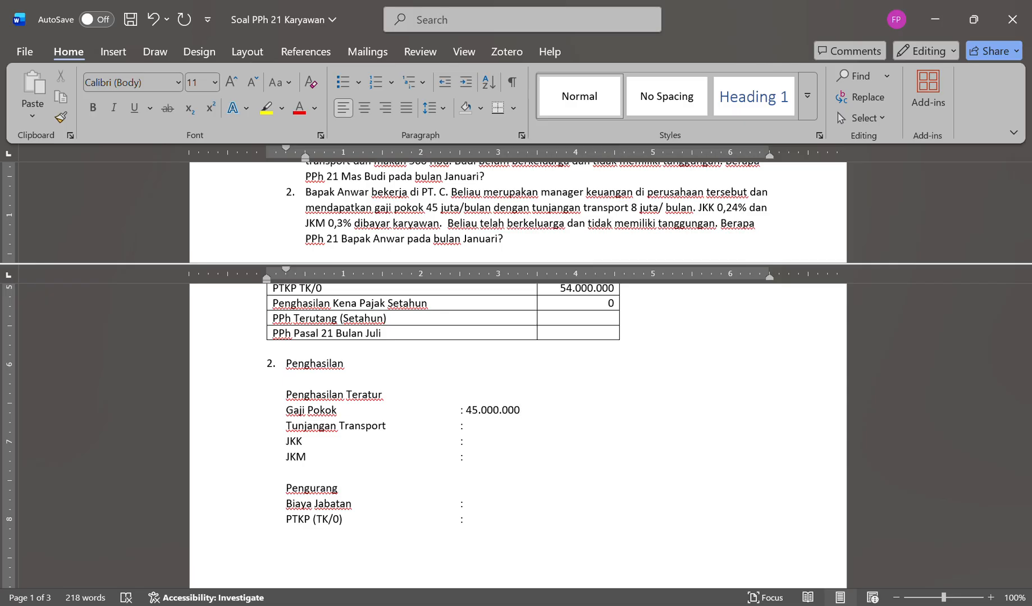
click(489, 421)
text(8.000.000)
Enter 108.000 as the JKK amount in the Penghasilan Teratur list of question 2.
click(468, 441)
click(364, 605)
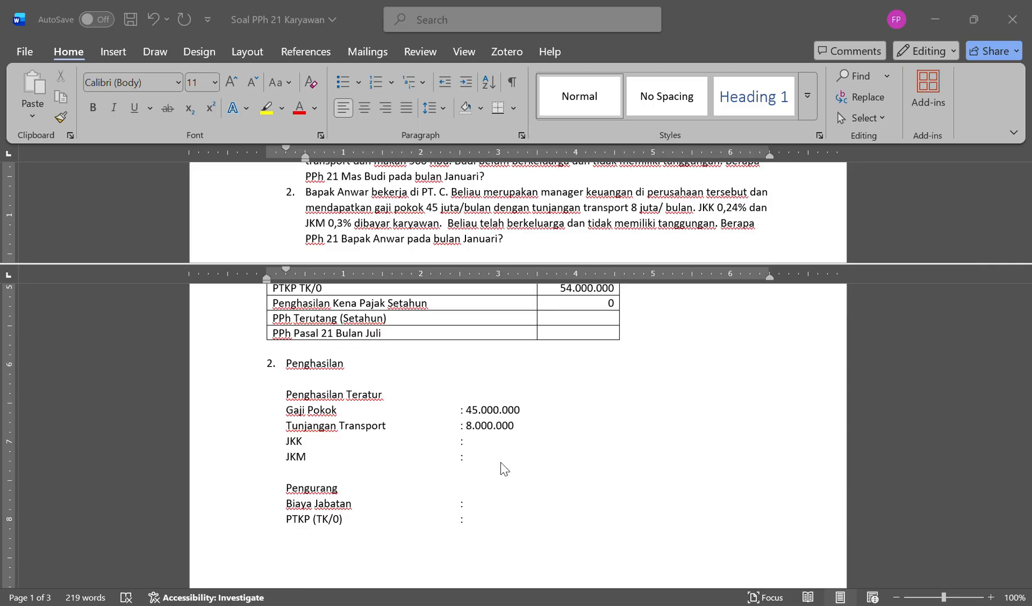
click(488, 443)
text(1)
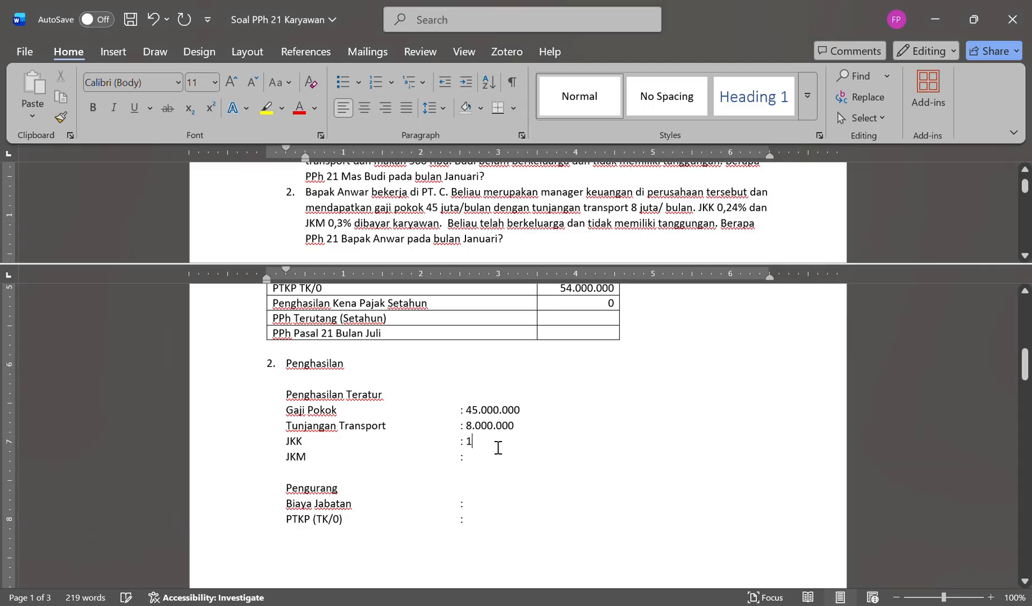
text(08.000)
Enter 135.000 as the JKM amount in the Penghasilan Teratur list.
key(alt+Tab)
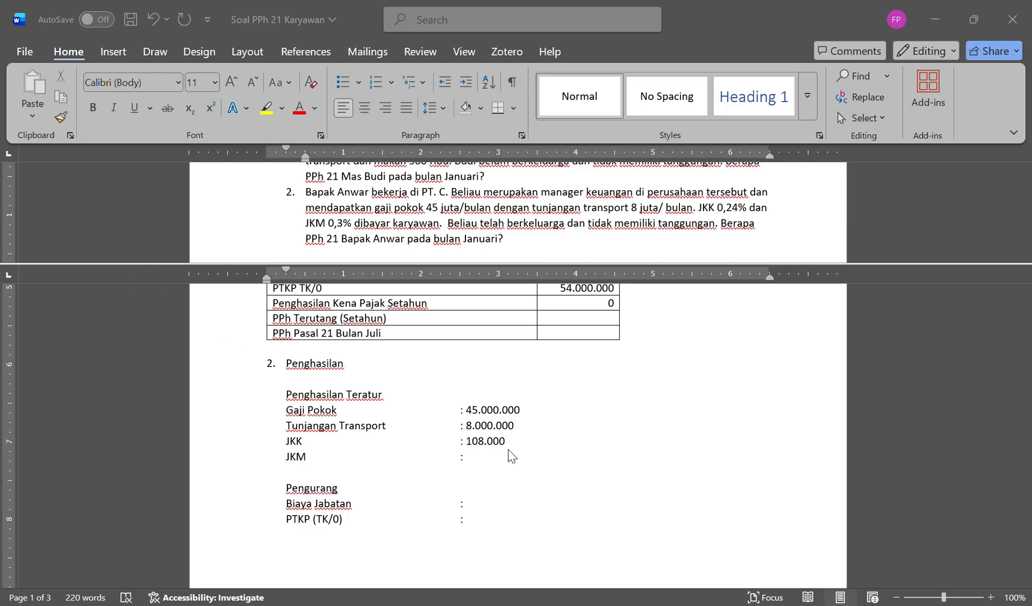
click(682, 558)
click(555, 463)
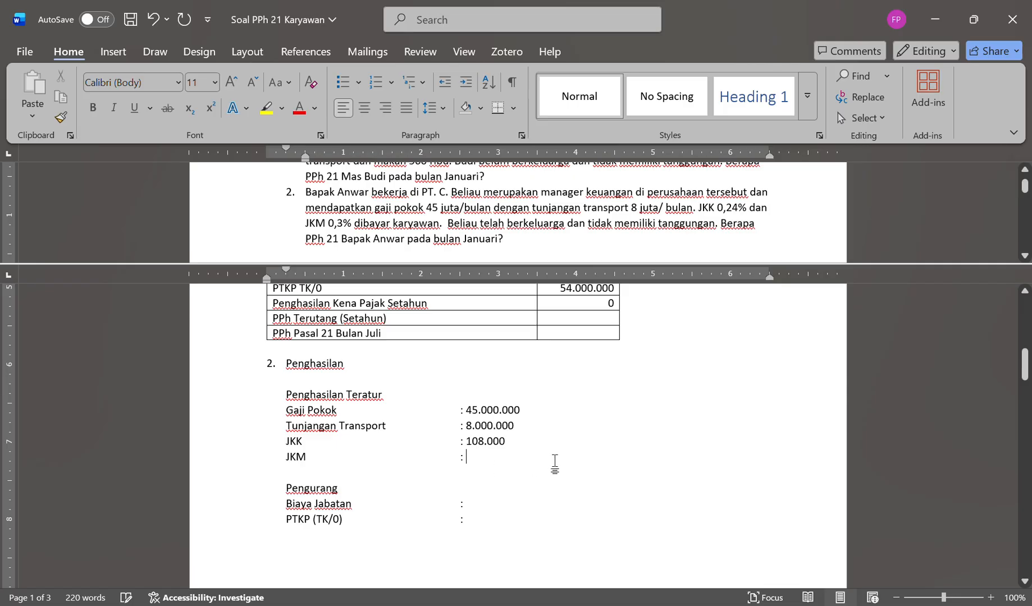
text(13)
text(50)
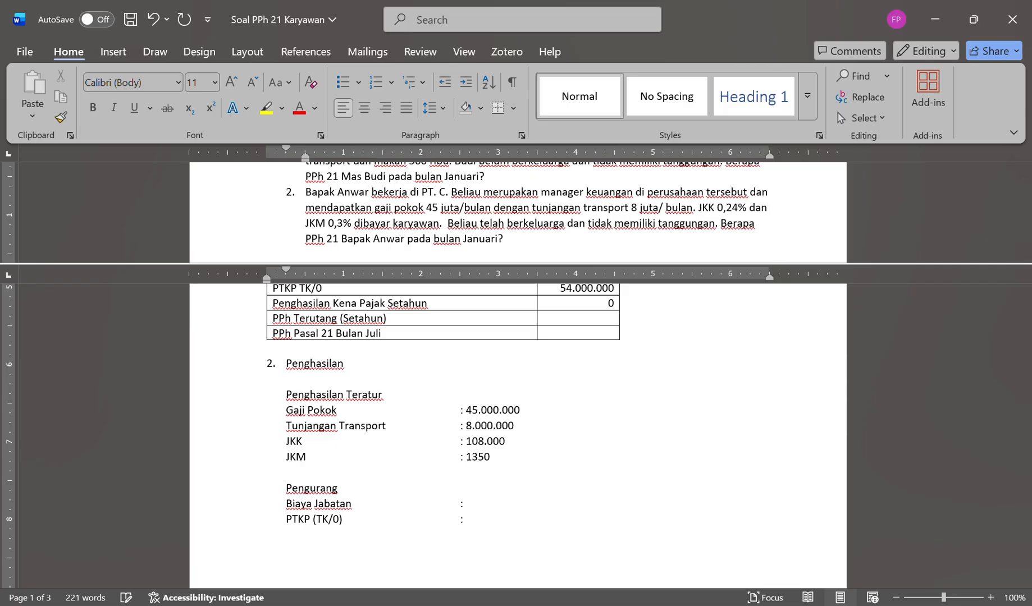
key(BackSpace)
text(.000)
Enter 500.000 as the Biaya Jabatan amount under Pengurang.
click(489, 510)
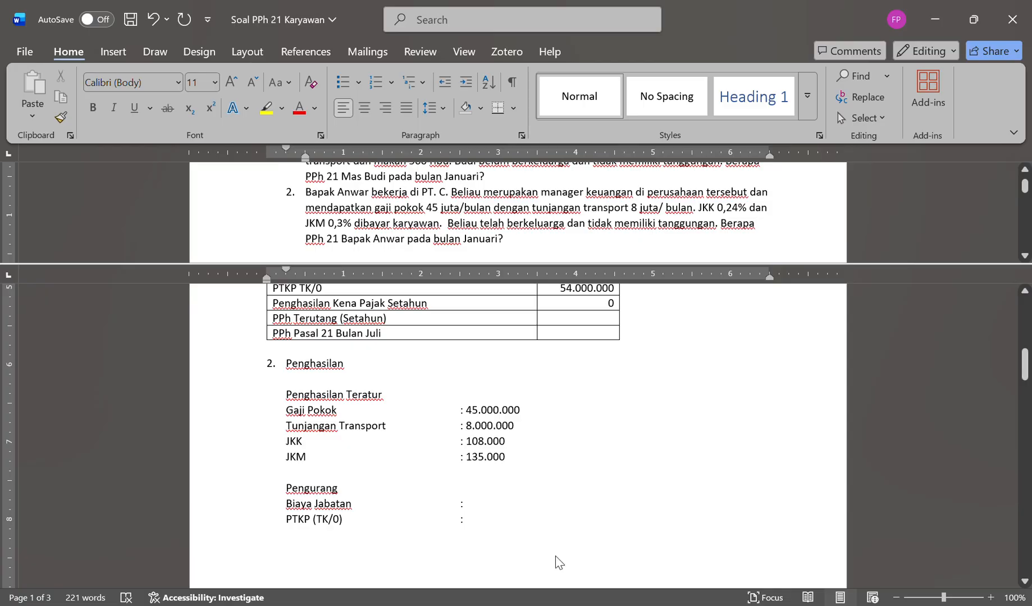
key(alt+Tab)
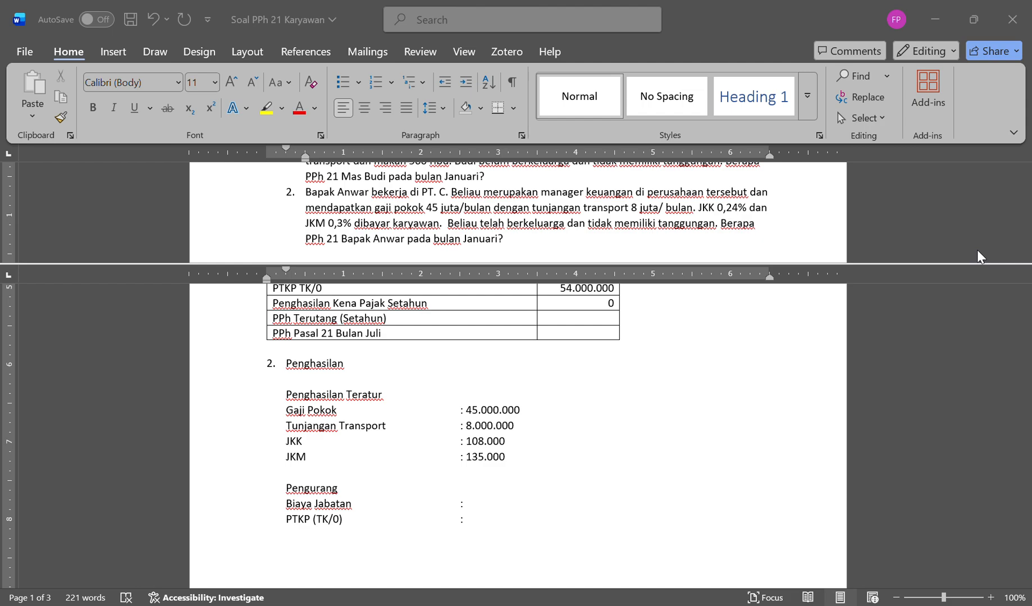
click(585, 141)
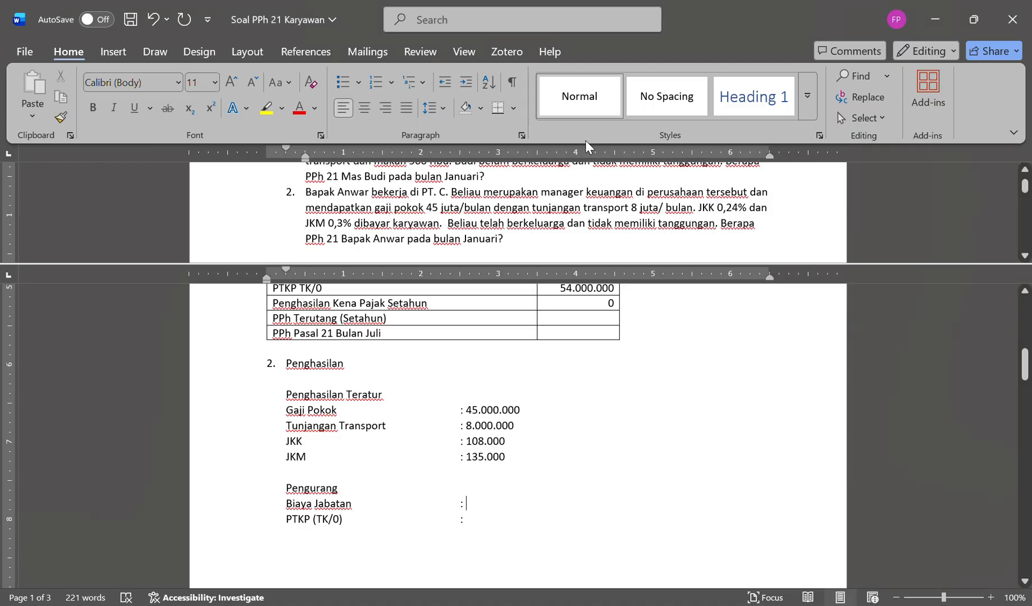
text(5)
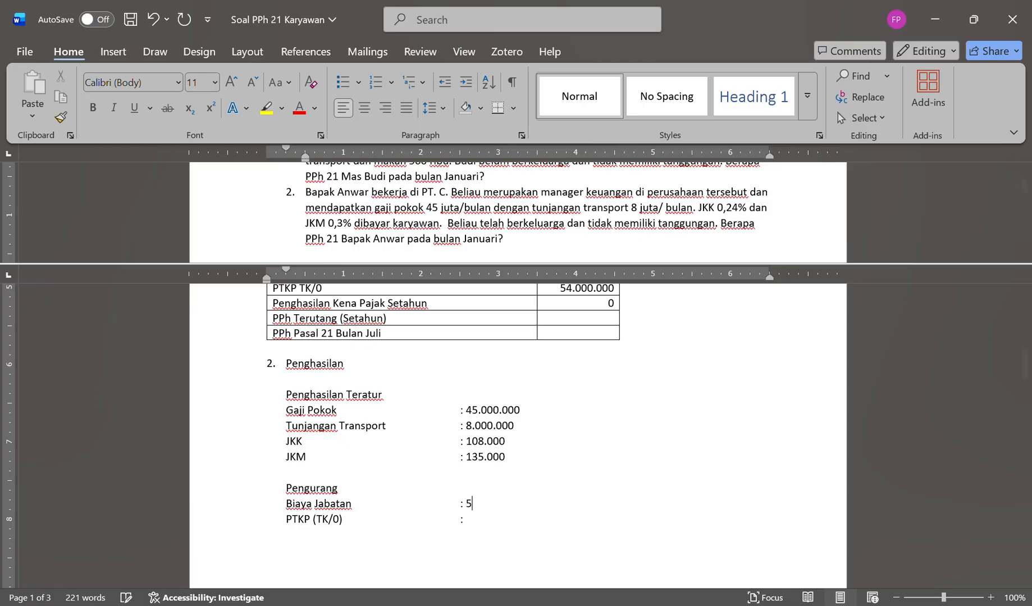
text(00.000)
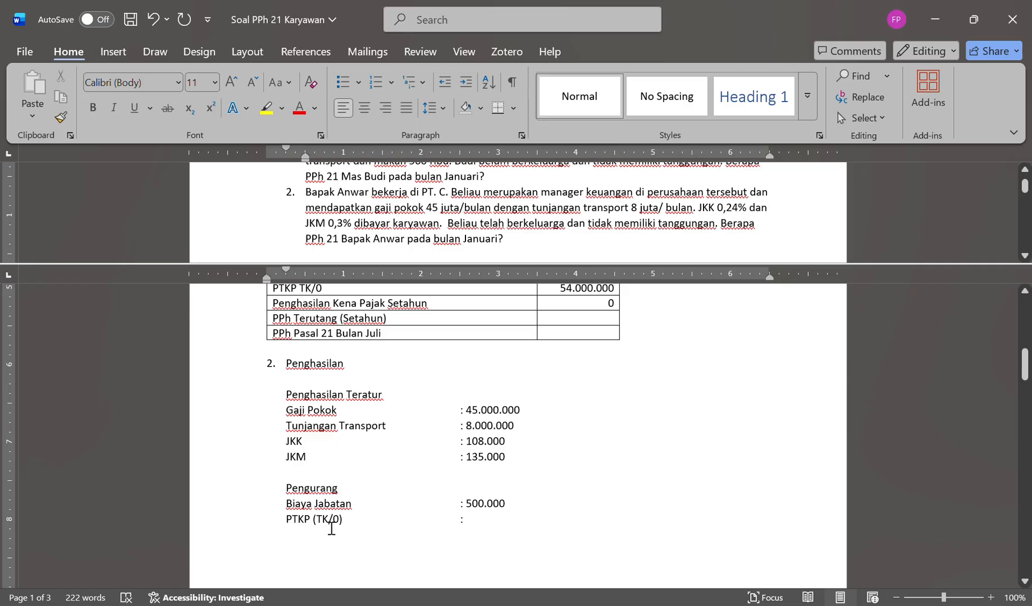
Change the status in the PTKP label under Pengurang to K/0.
key(BackSpace)
key(alt+Tab)
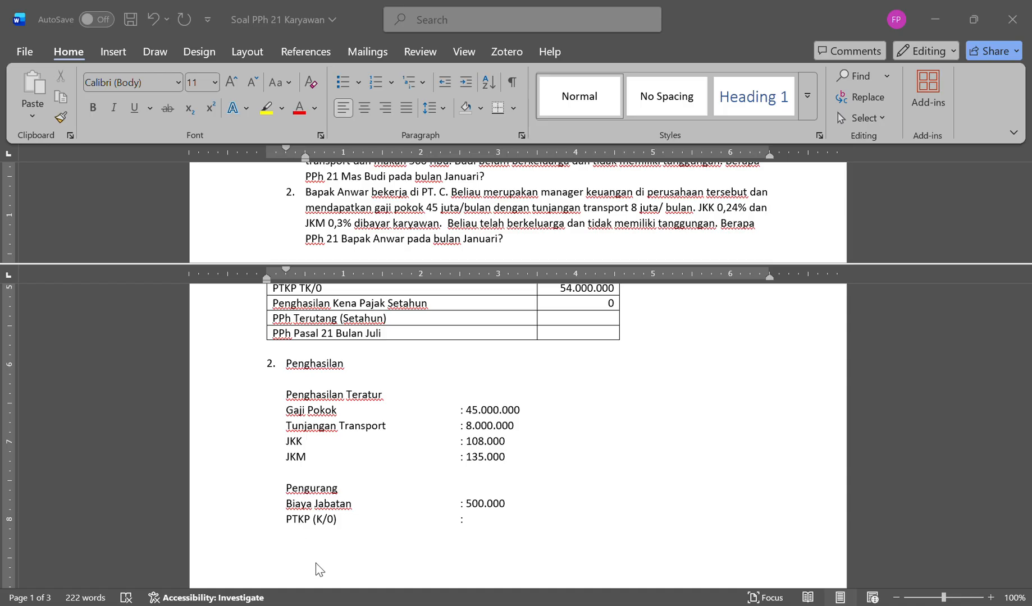
click(620, 593)
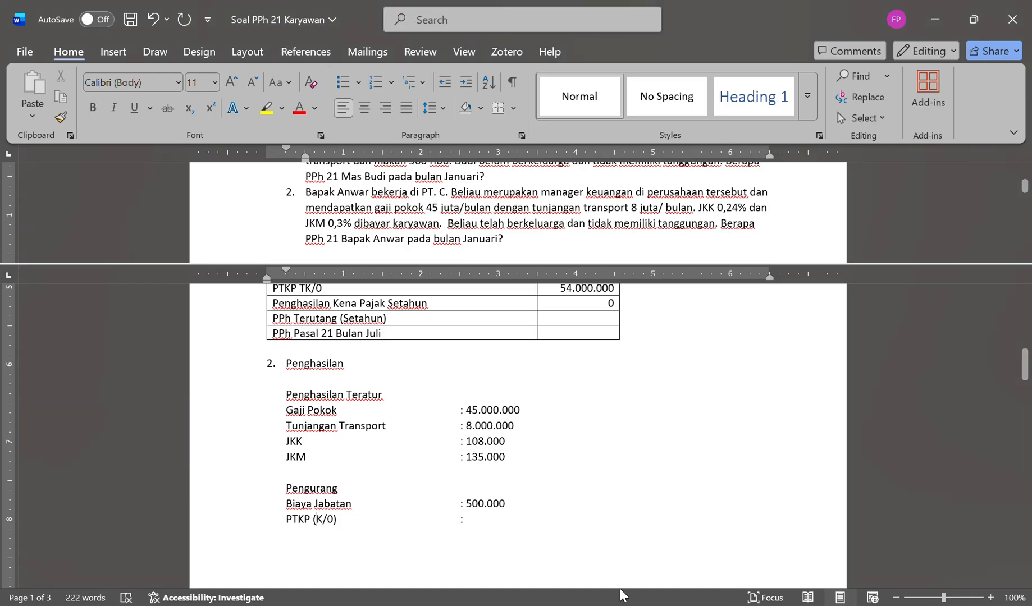
Enter 58.500.000 as the PTKP (K/0) amount under Pengurang.
click(517, 522)
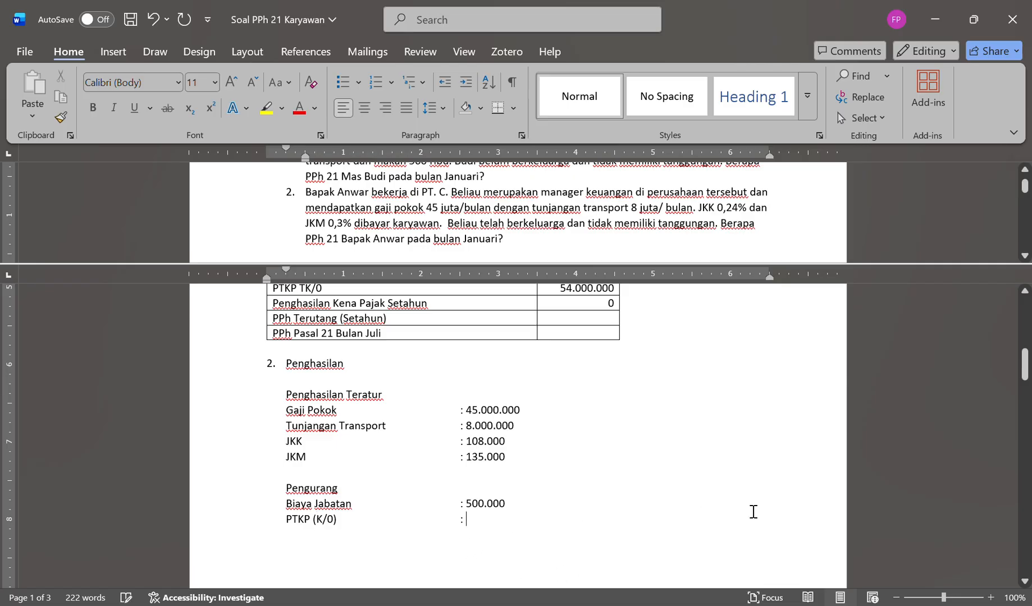
text(58500)
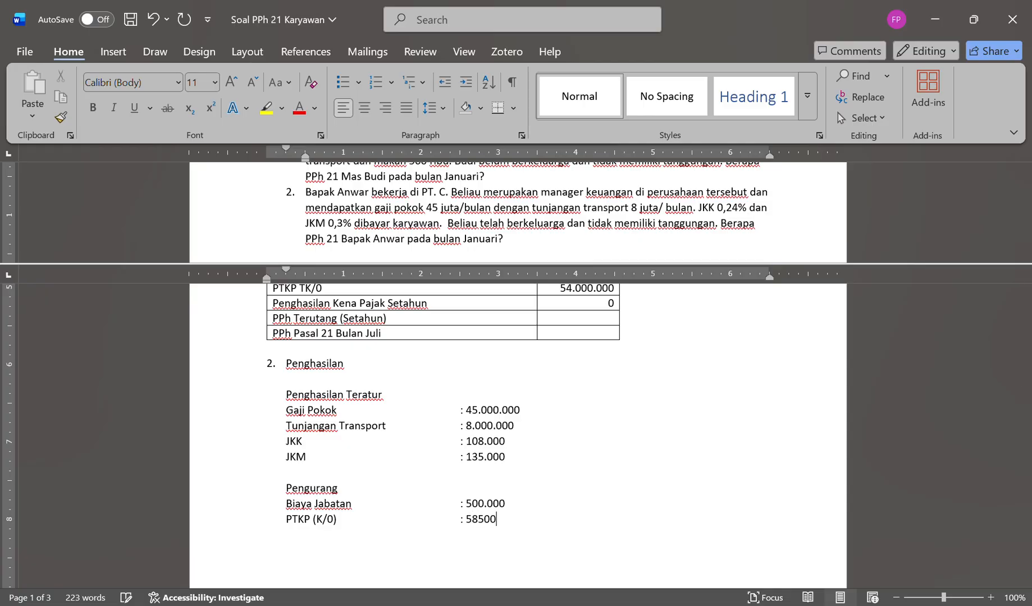
key(BackSpace)
key(BackSpace)
key(BackSpace)
text(.5000)
key(BackSpace)
key(Return)
key(Return)
key(Return)
key(Return)
text(.00)
key(BackSpace)
key(BackSpace)
key(BackSpace)
key(BackSpace)
key(BackSpace)
key(BackSpace)
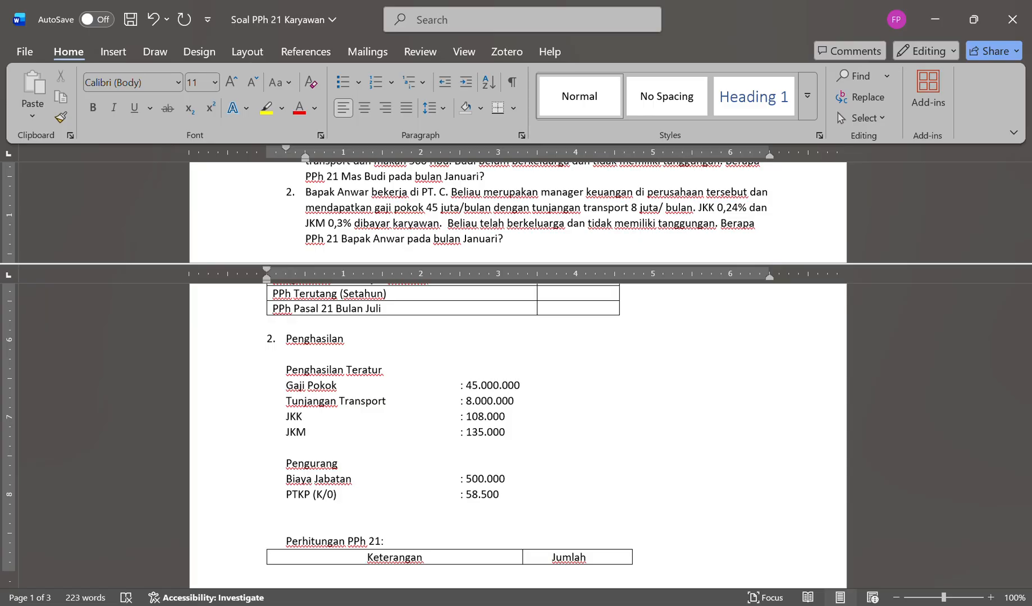
key(Left)
key(Left)
text(.000)
Insert blank lines below the PTKP line to push the Perhitungan PPh 21 heading and table onto the next page.
key(Down)
key(Return)
key(Return)
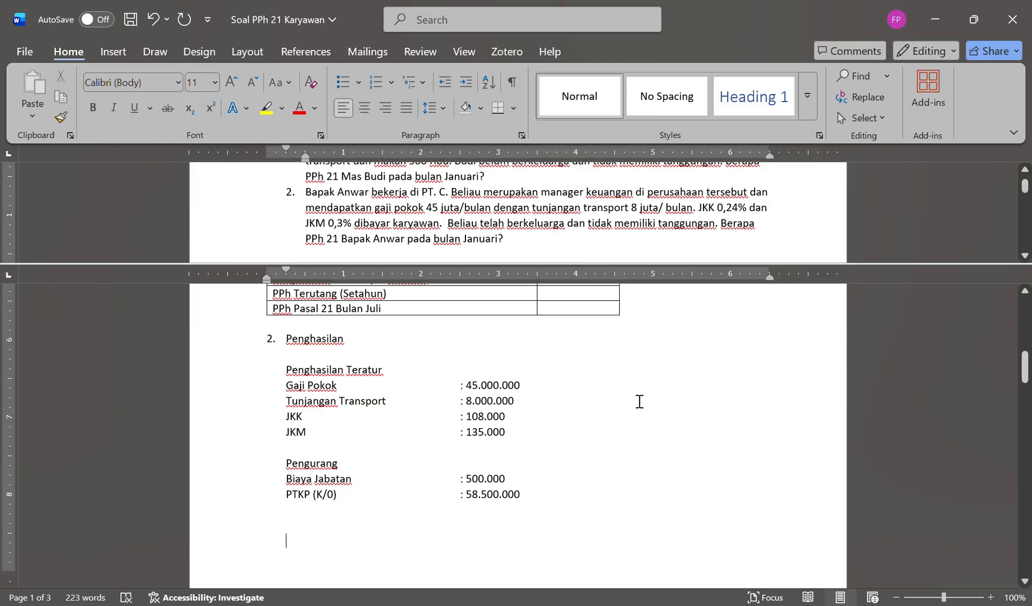
Fill the Jumlah column of the Perhitungan PPh 21 table with 45.000.000 for Gaji Pokok and 8.000.000 for Tunjangan.
scroll(593, 337, down, 5)
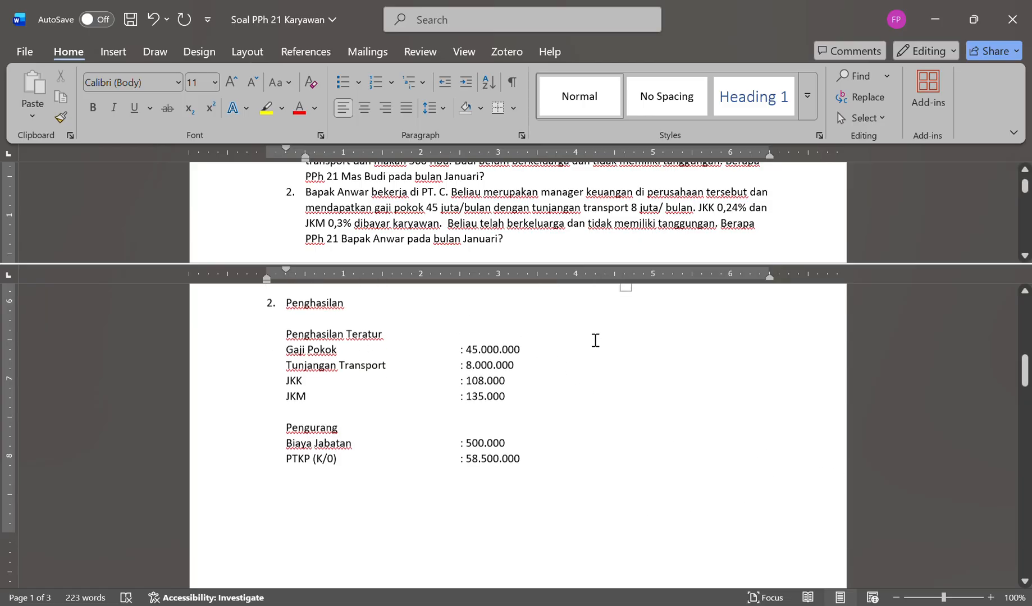
scroll(589, 364, down, 2)
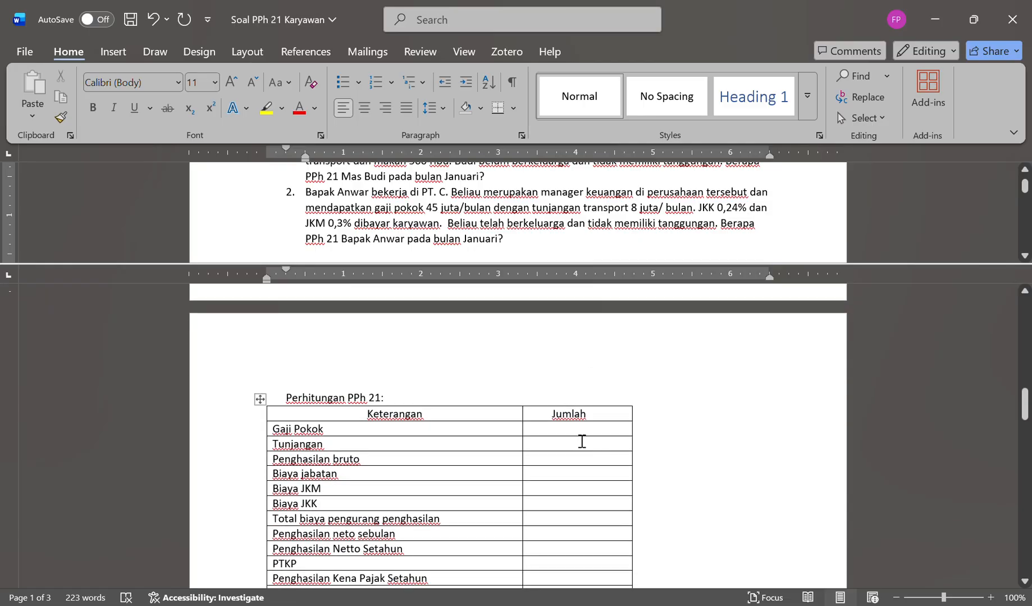
click(583, 431)
text(45)
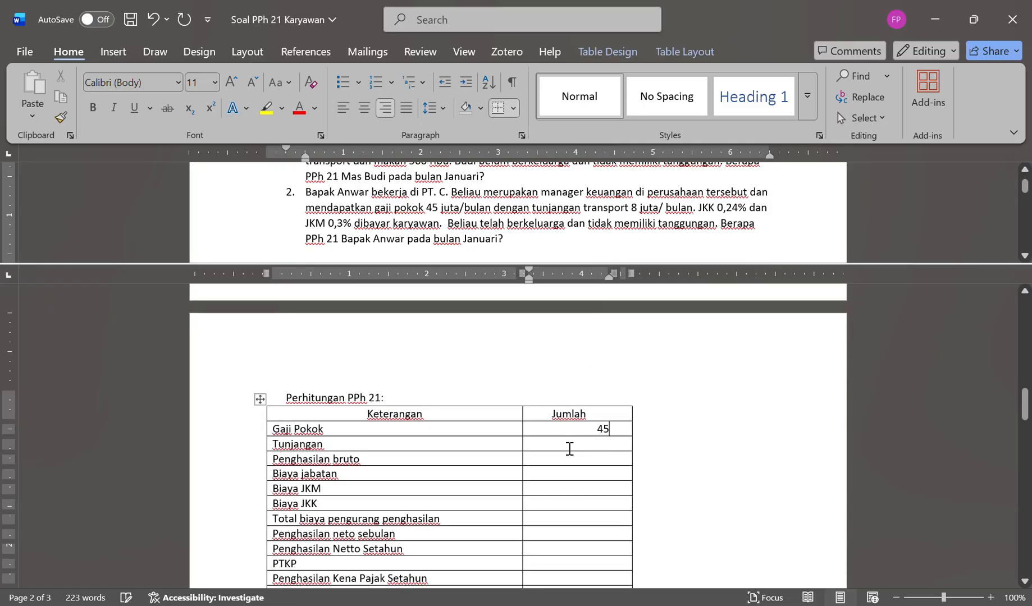
text(.00)
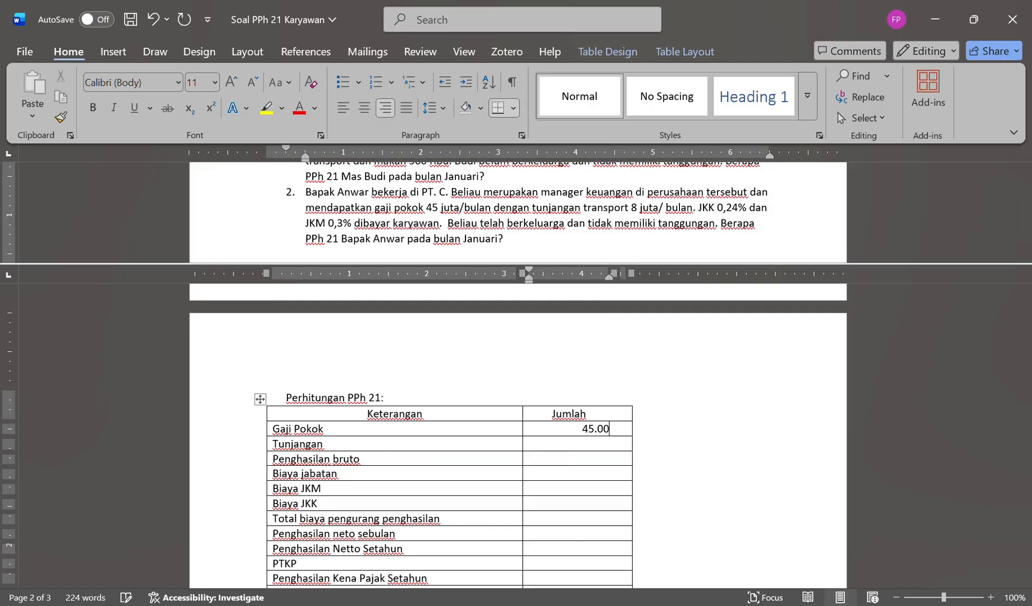
text(0.000)
key(Down)
text(8.000.000)
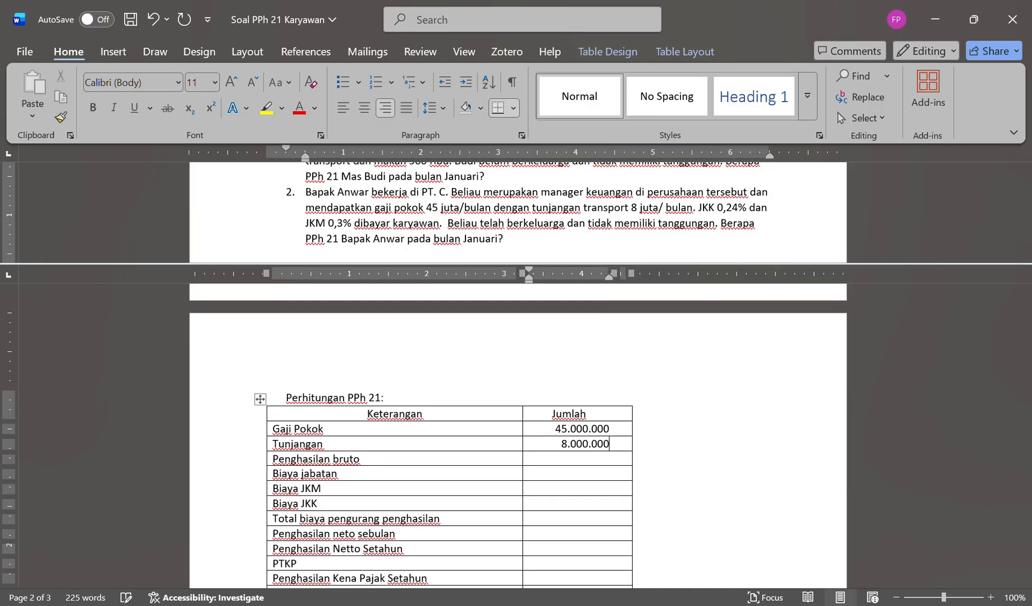
Enter 54.000.000 for Penghasilan bruto and (500.000) in parentheses for Biaya jabatan in the calculation table.
key(Down)
text(54.000.000)
click(579, 482)
text(500.000)
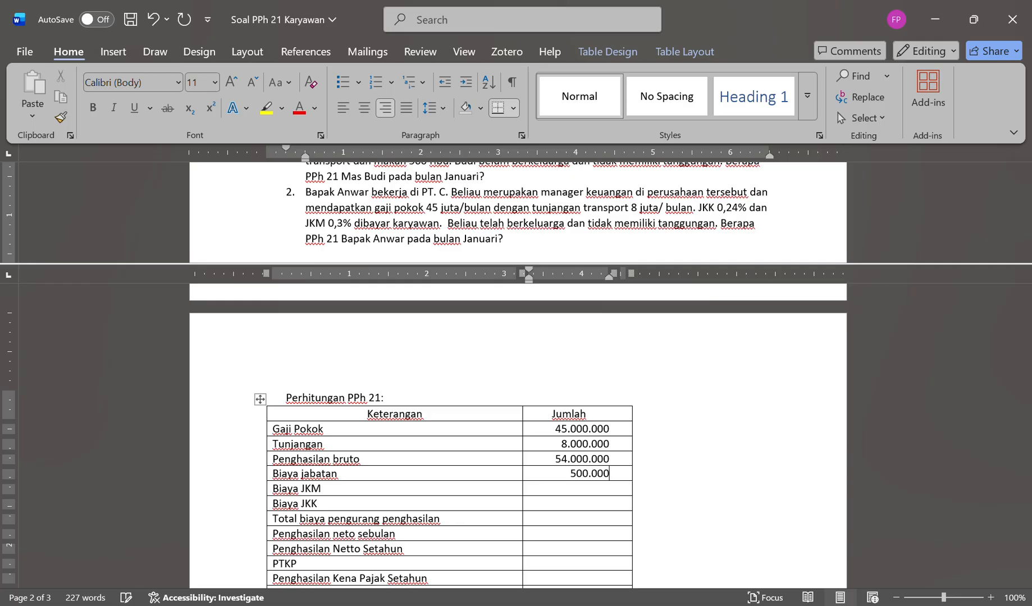
text())
key(Left)
key(Left)
key(Left)
key(Left)
text(()
Enter (135.000) in the Biaya JKM row of the calculation table.
key(Down)
text(1)
text((13)
text(5.000)
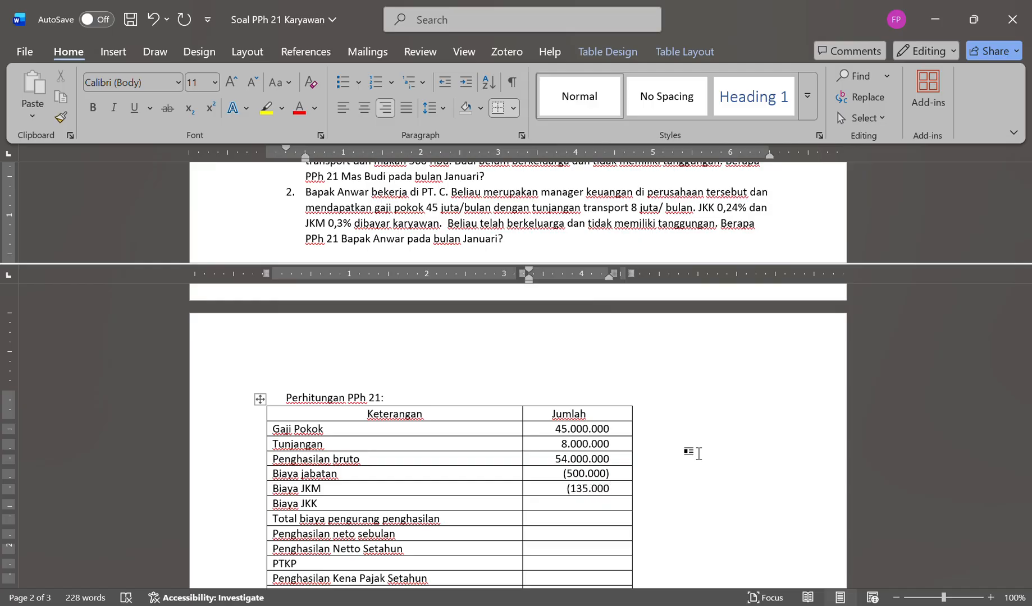
text())
Enter (108.000) in the Biaya JKK row of the calculation table.
key(Down)
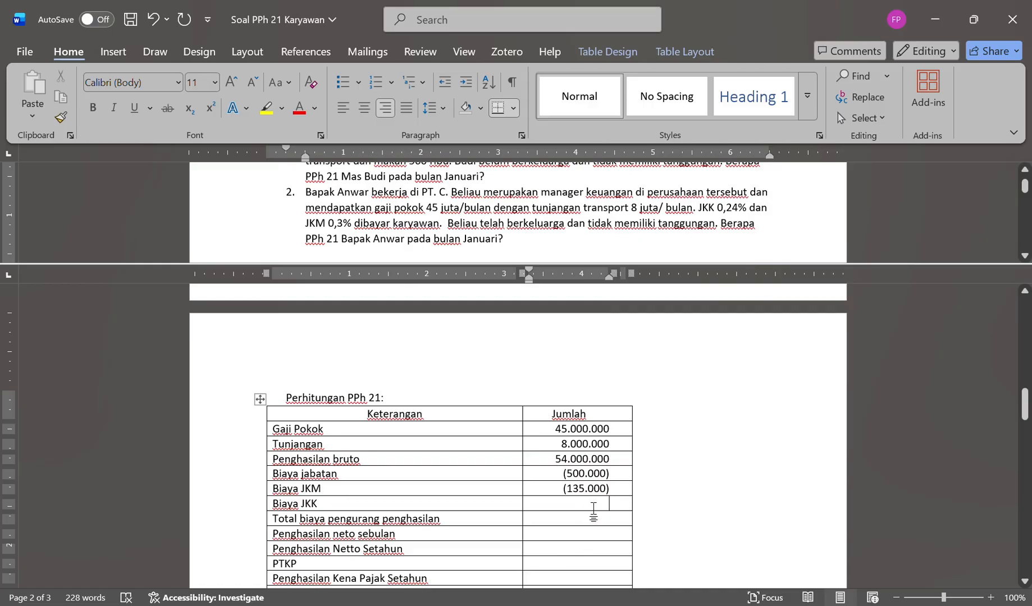
text((1.)
key(BackSpace)
text(0)
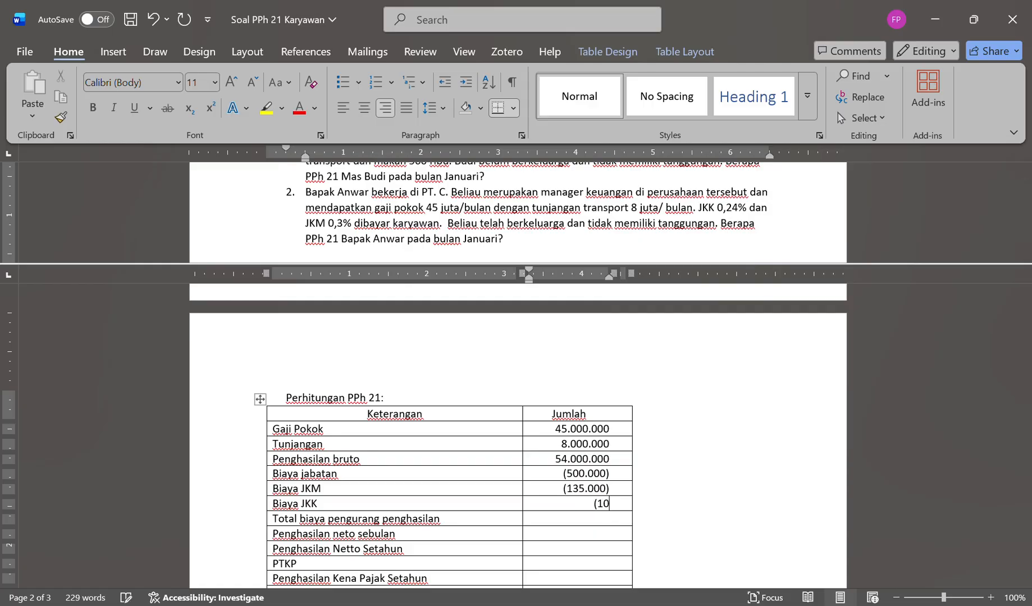
text(8.000))
Work out the sum of the deductions and enter (743.000) in the Total biaya pengurang penghasilan row.
click(591, 511)
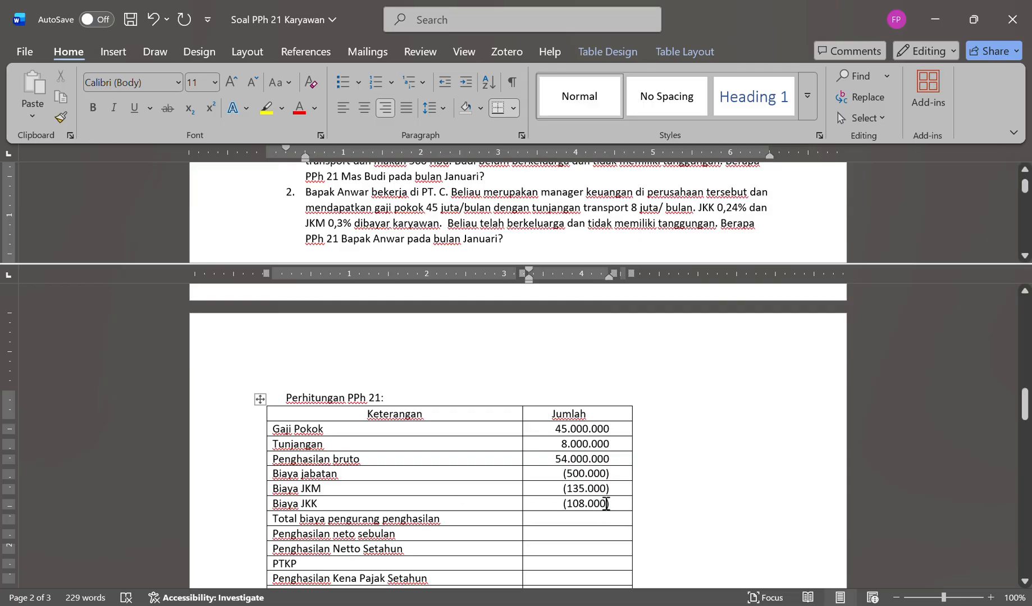
key(alt+Tab)
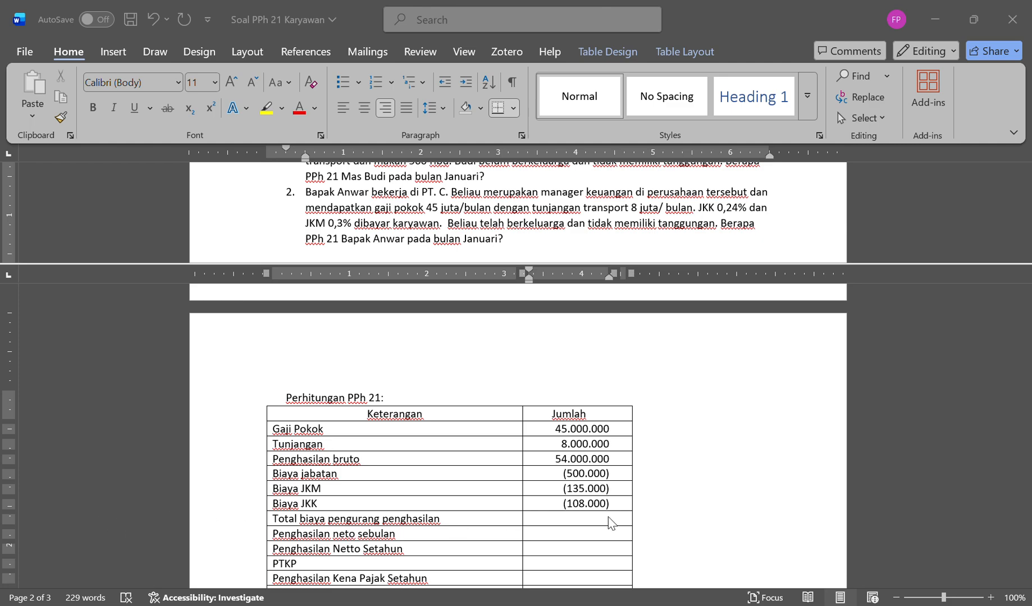
click(656, 571)
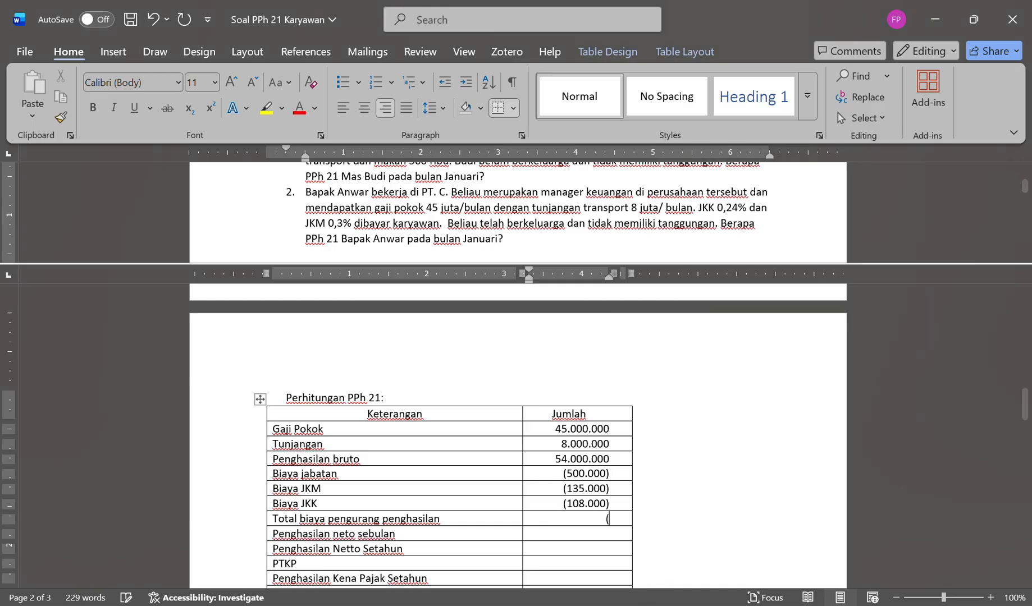
text((743)
text(.000))
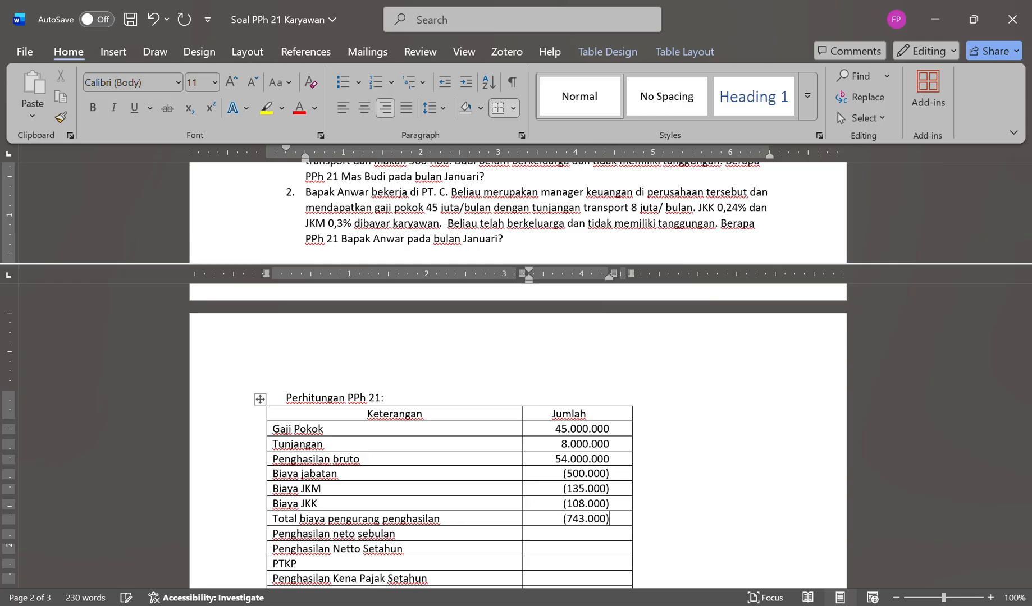
Work out the monthly net income and enter 53.257.000 in the Penghasilan neto sebulan row.
key(Down)
key(alt+Tab)
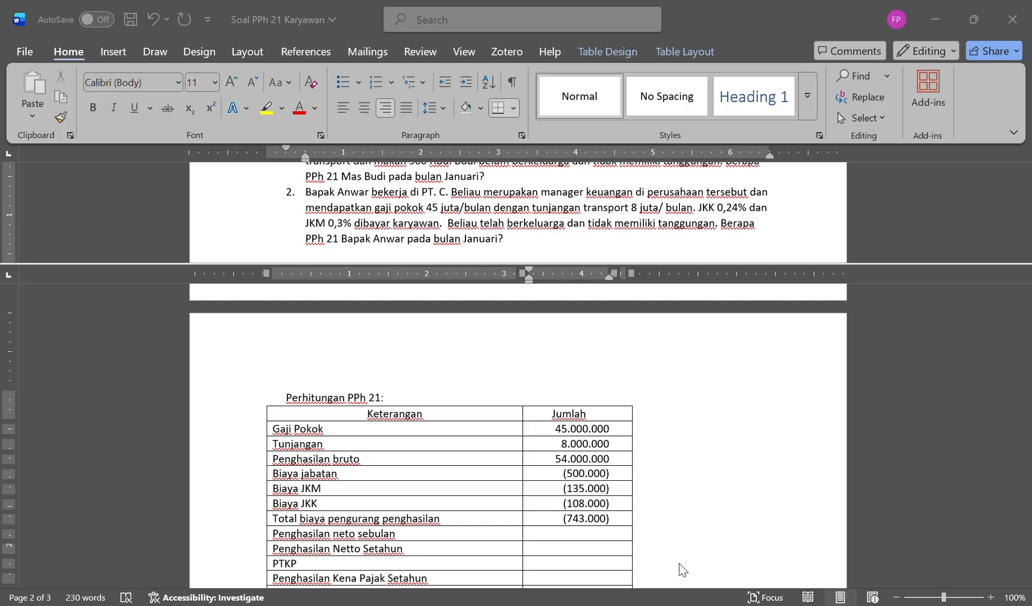
click(664, 598)
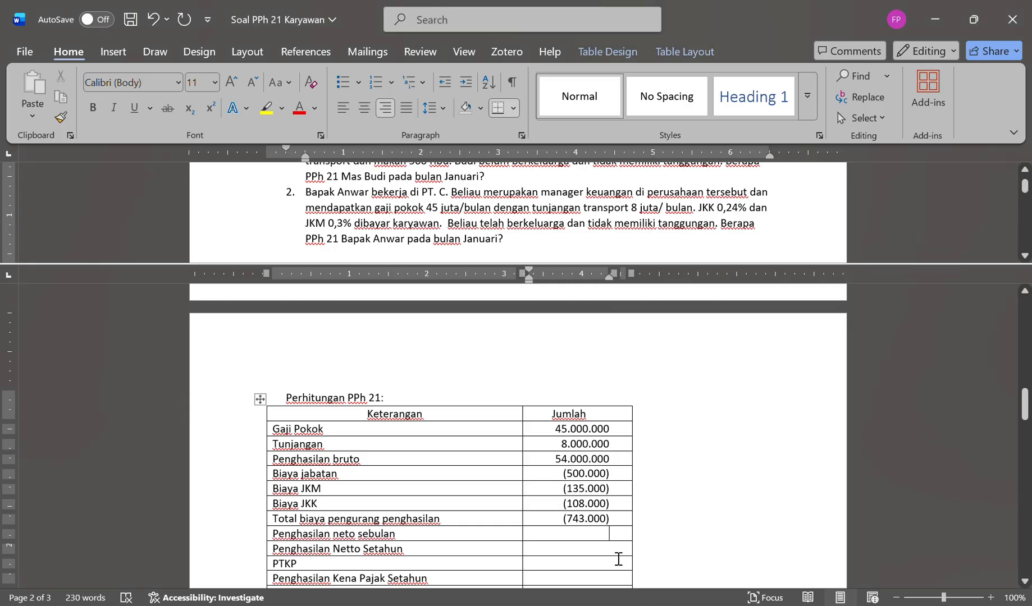
text(53.)
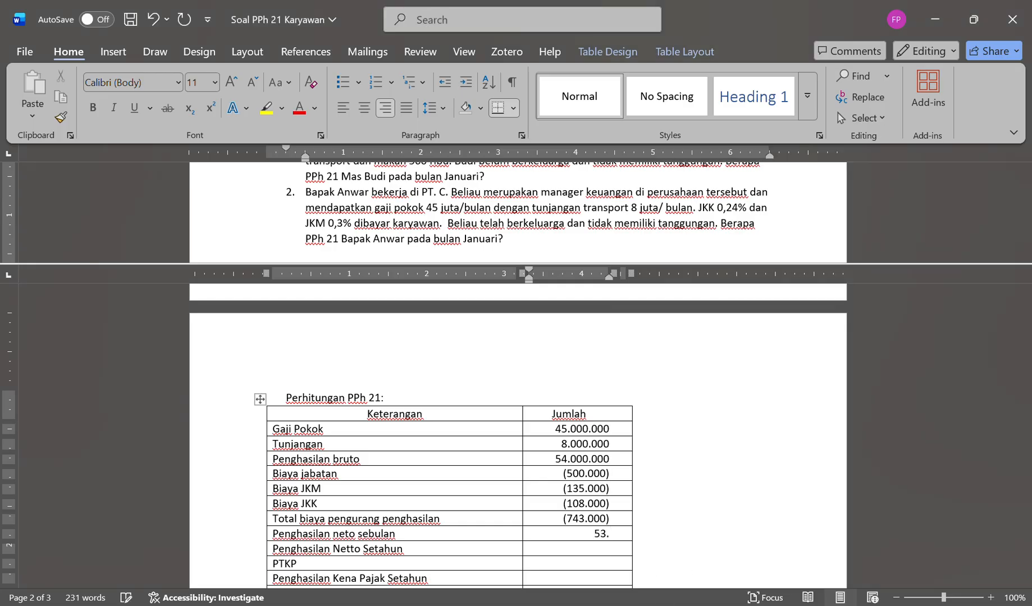
click(610, 551)
text(257.000)
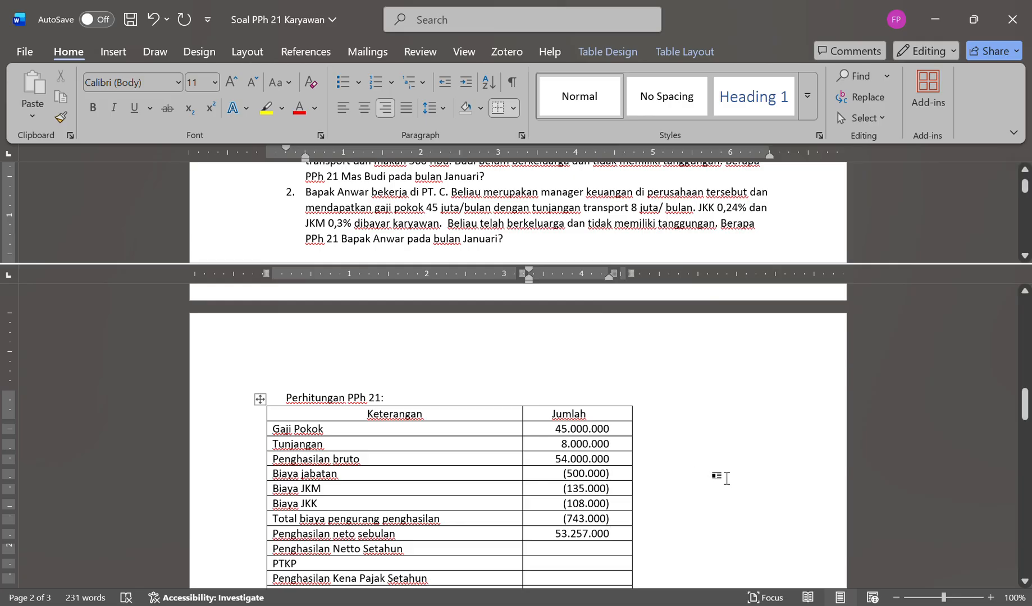
Work out the annual net income and enter 639.084.000 in the Penghasilan Netto Setahun row.
key(alt+Tab)
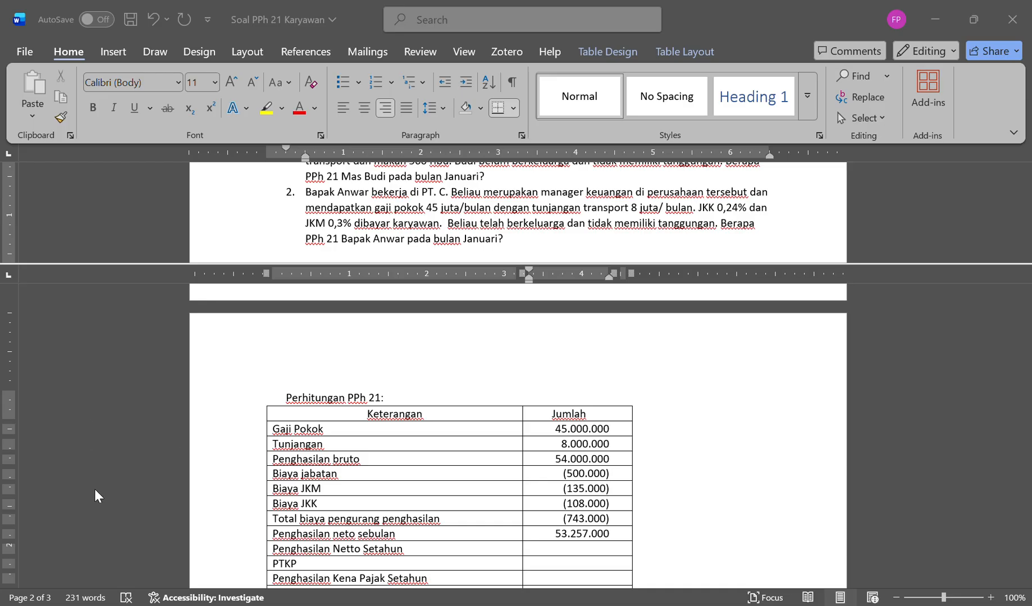
click(640, 570)
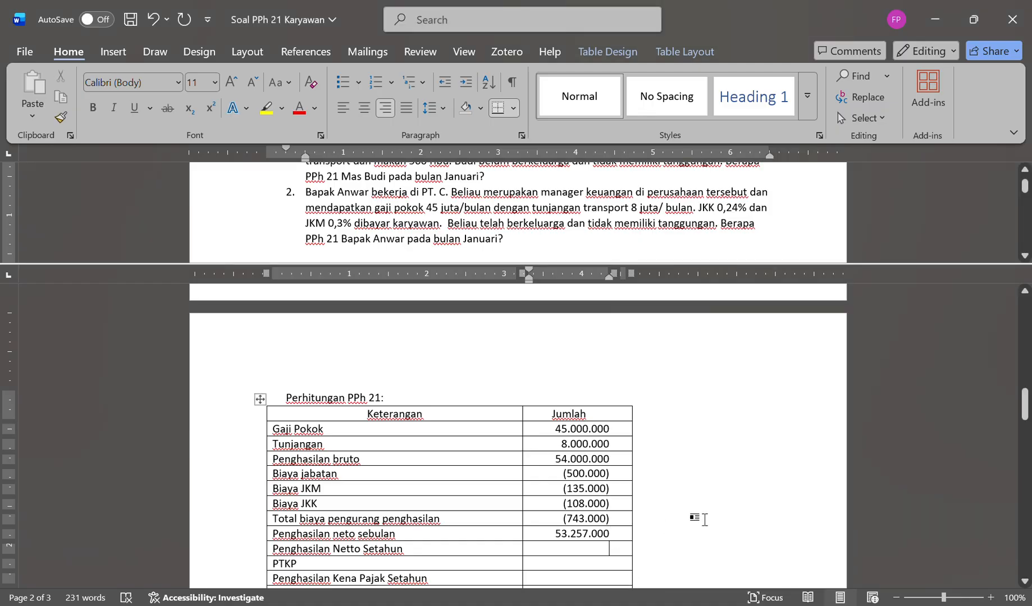
text(639.)
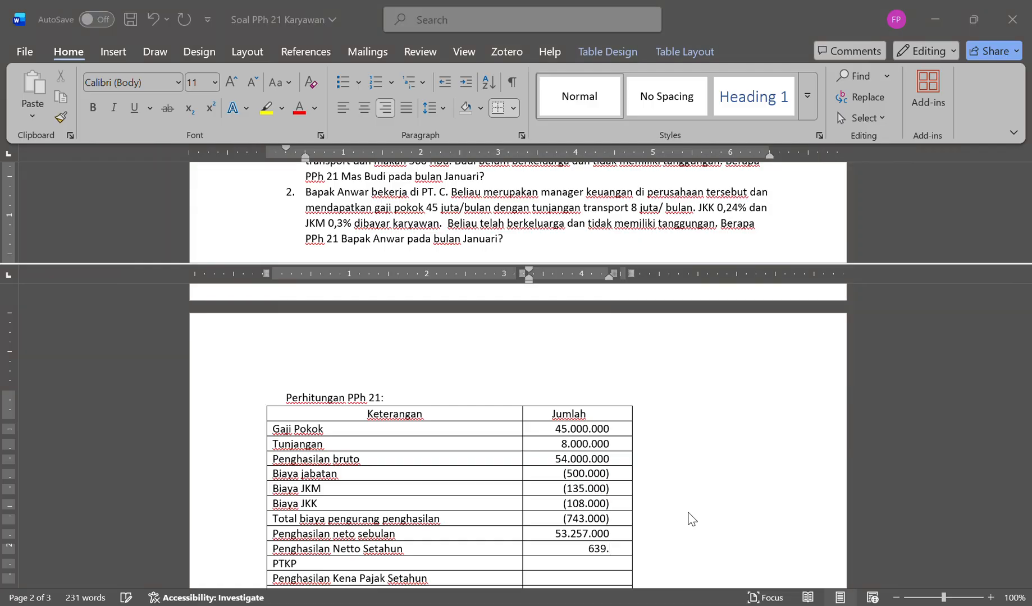
text(08)
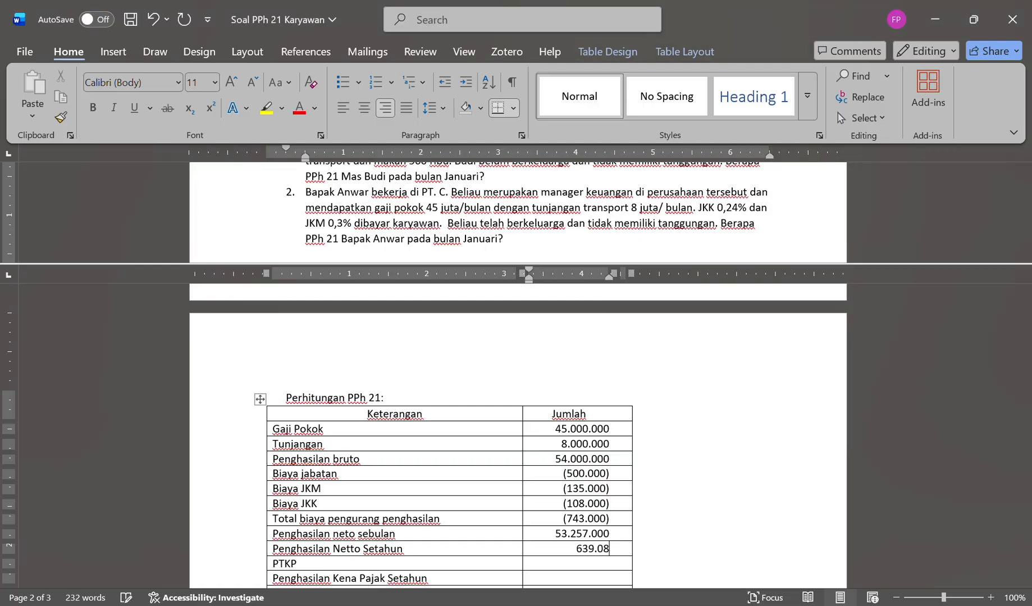
text(4.000)
Enter 58.500.000 in the PTKP row of the calculation table.
key(Down)
text(6)
text(58)
text(.500)
text(.000)
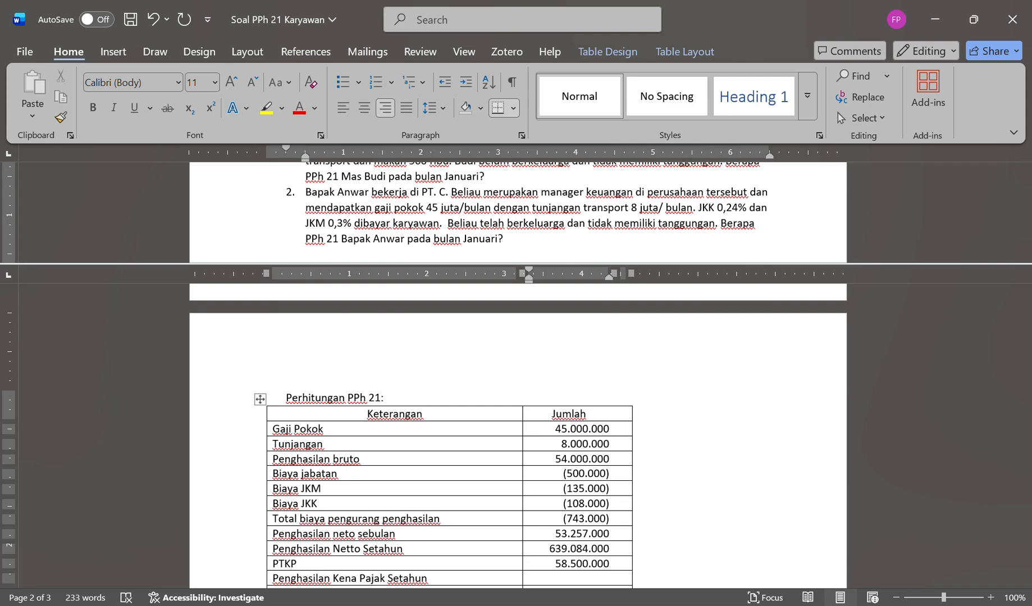
Work out the annual taxable income and enter 580.584.000 in the Penghasilan Kena Pajak Setahun row.
key(Down)
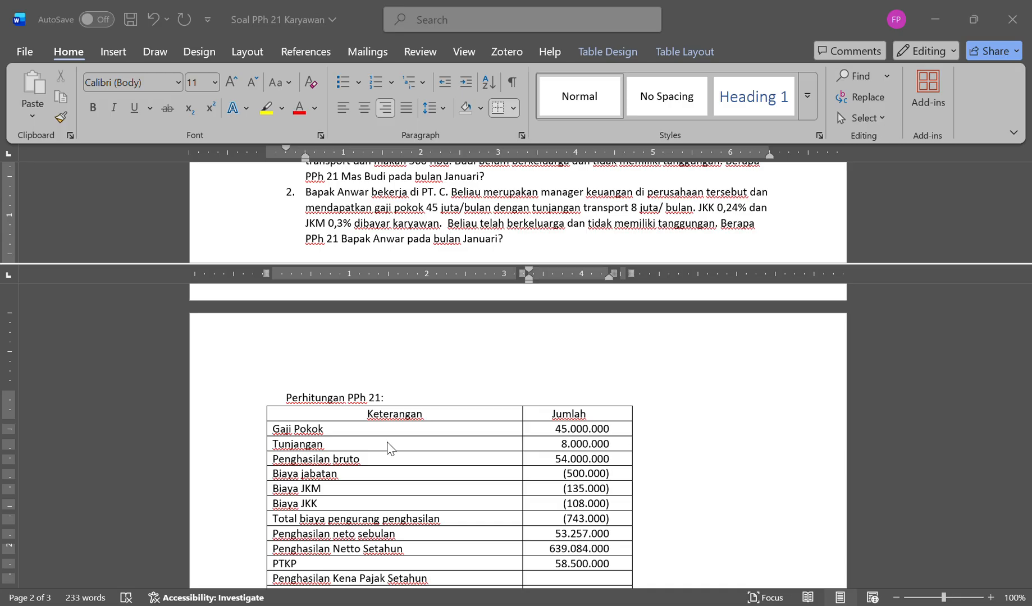
click(654, 580)
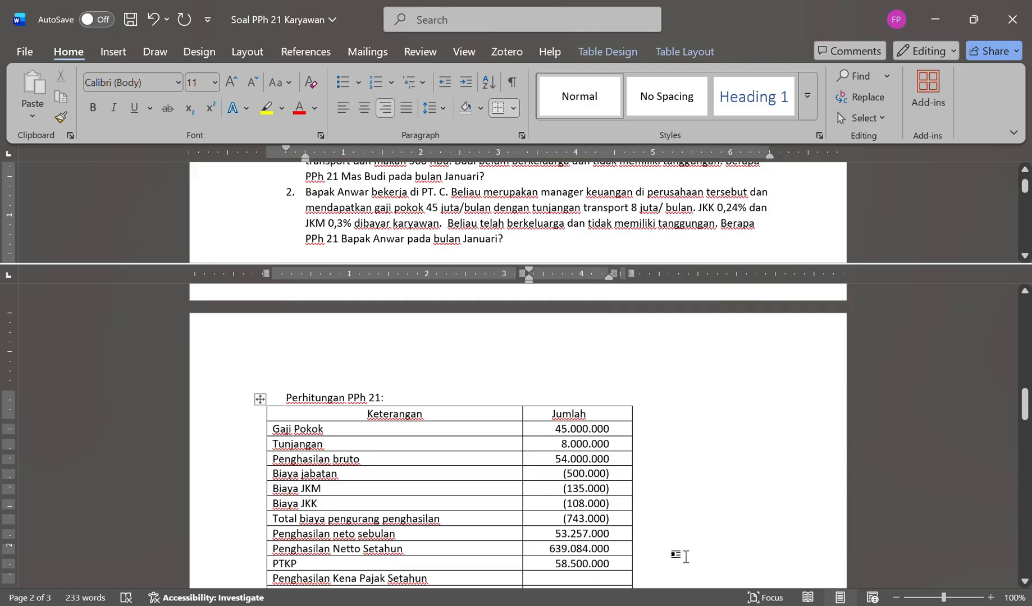
text(580.)
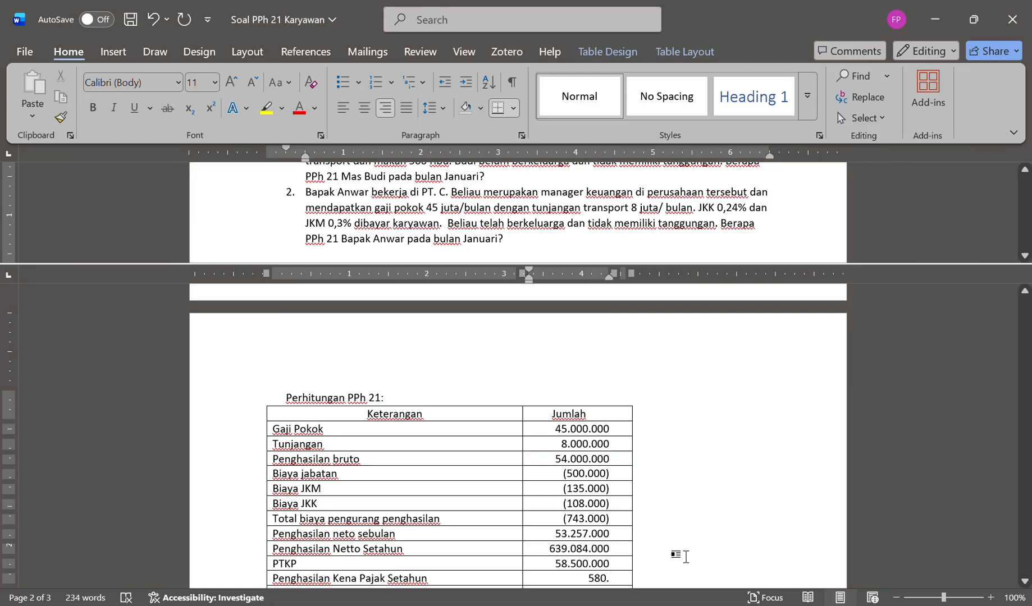
text(584.000)
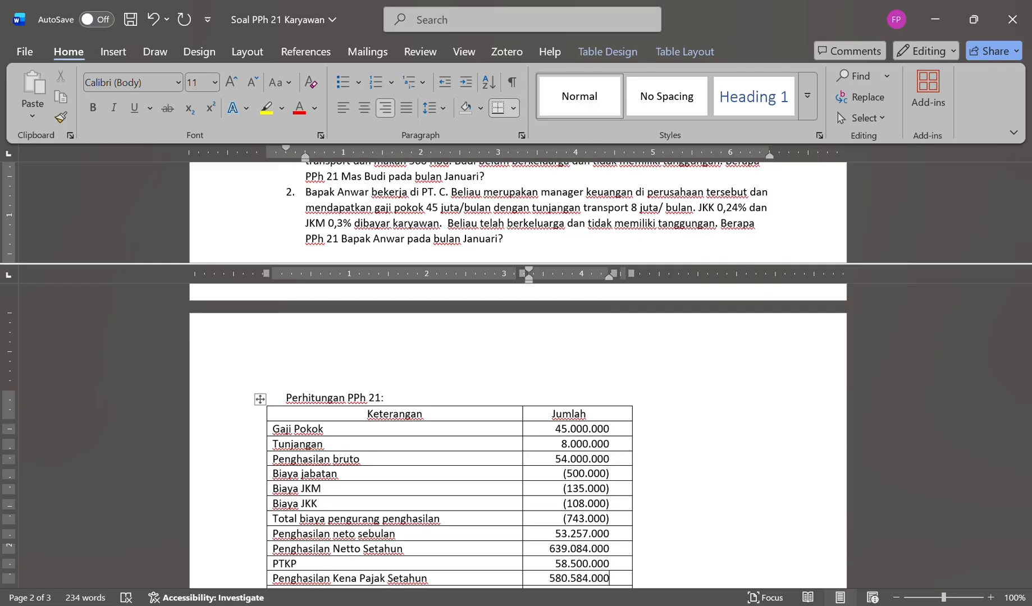
Work out the 5% x 60.000.000 tax bracket and enter 3.000.000 in its Jumlah cell.
scroll(689, 525, down, 3)
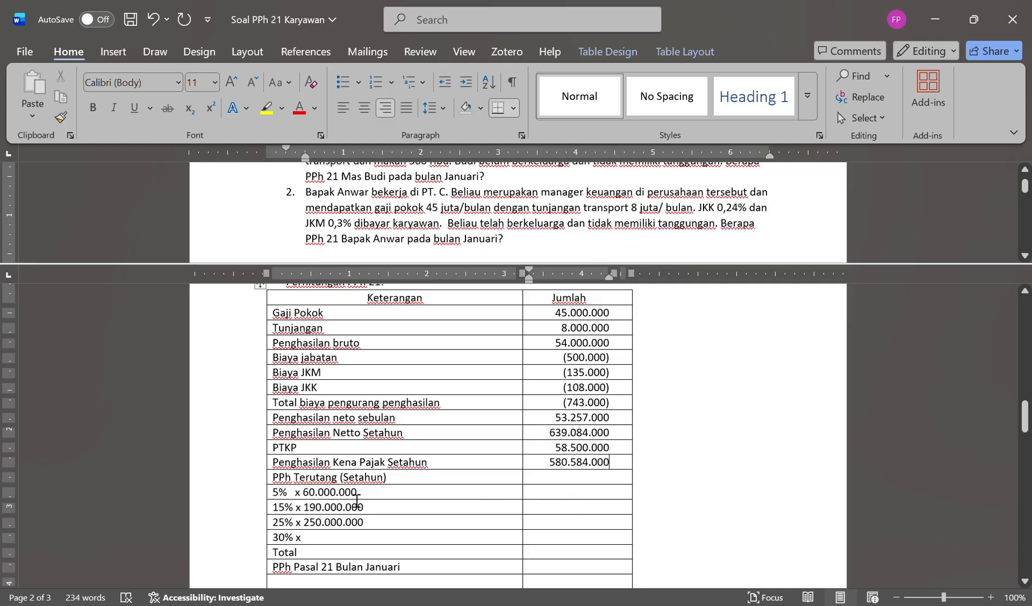
key(alt+Tab)
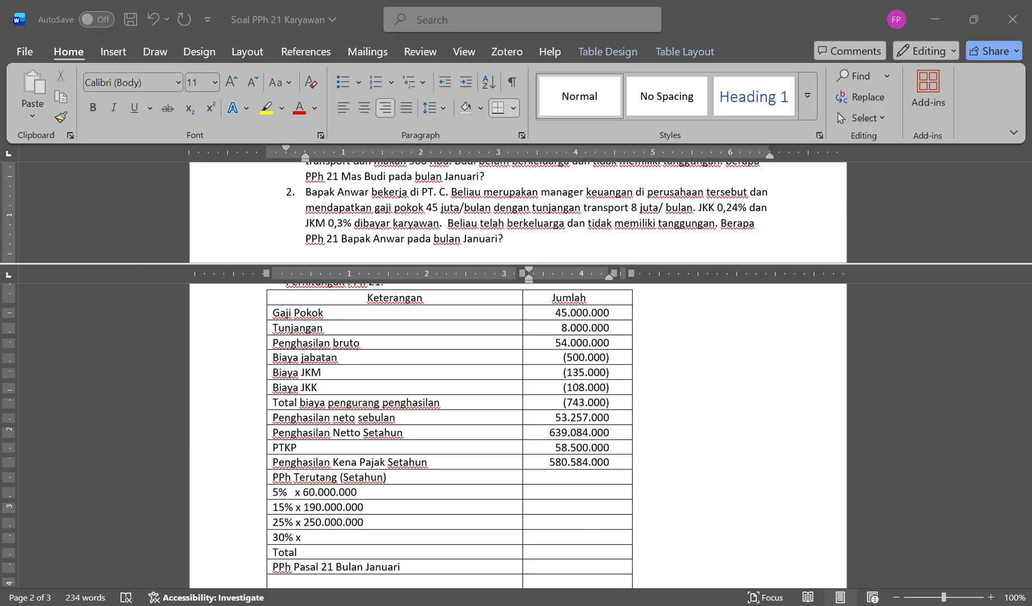
click(602, 497)
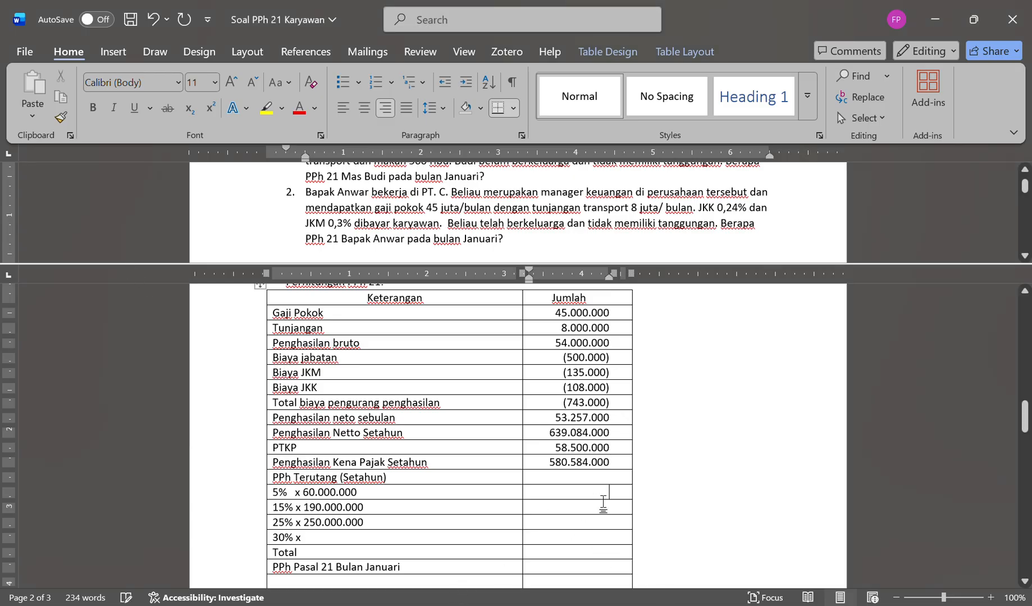
text(3)
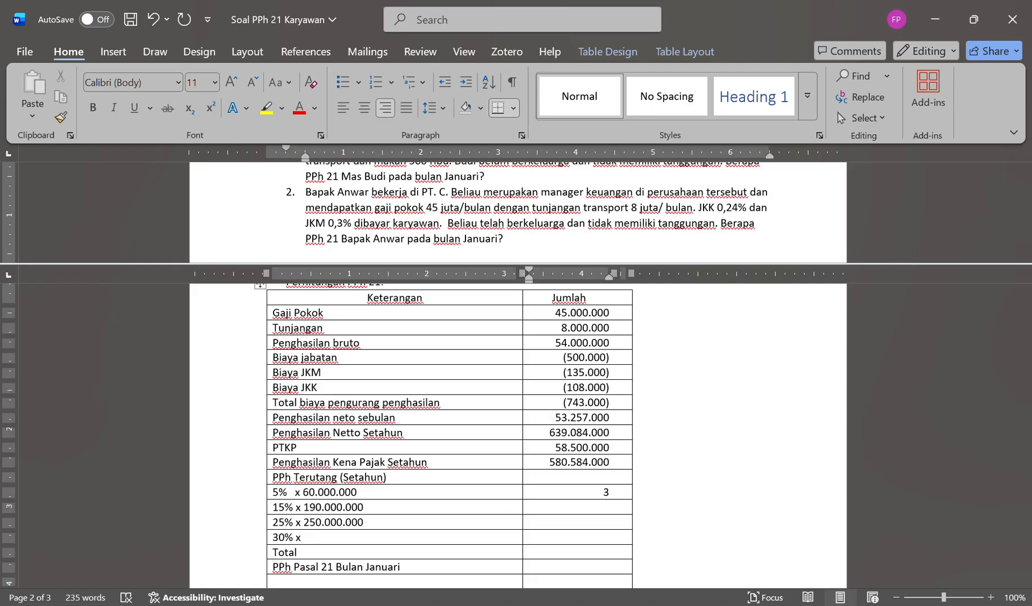
text(.000.000)
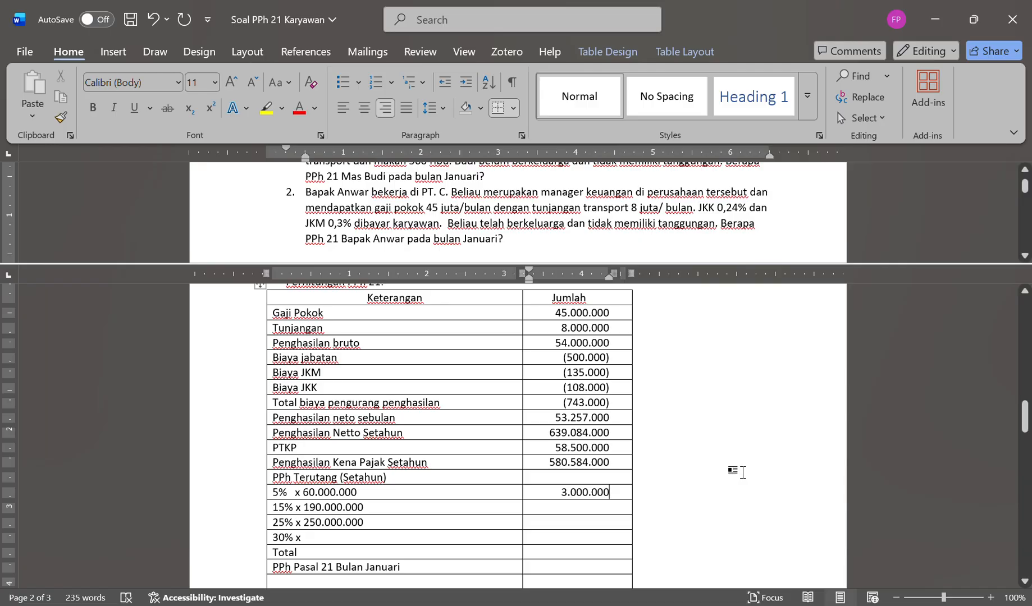
Add a third column after Jumlah in the calculation table and widen it to about 1.15 inches.
click(680, 505)
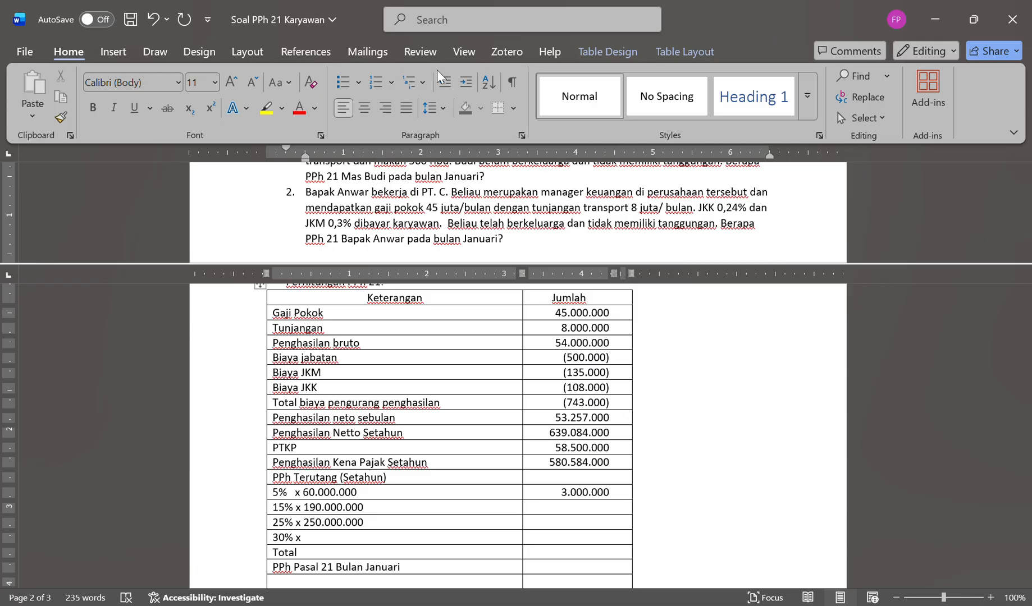
click(593, 56)
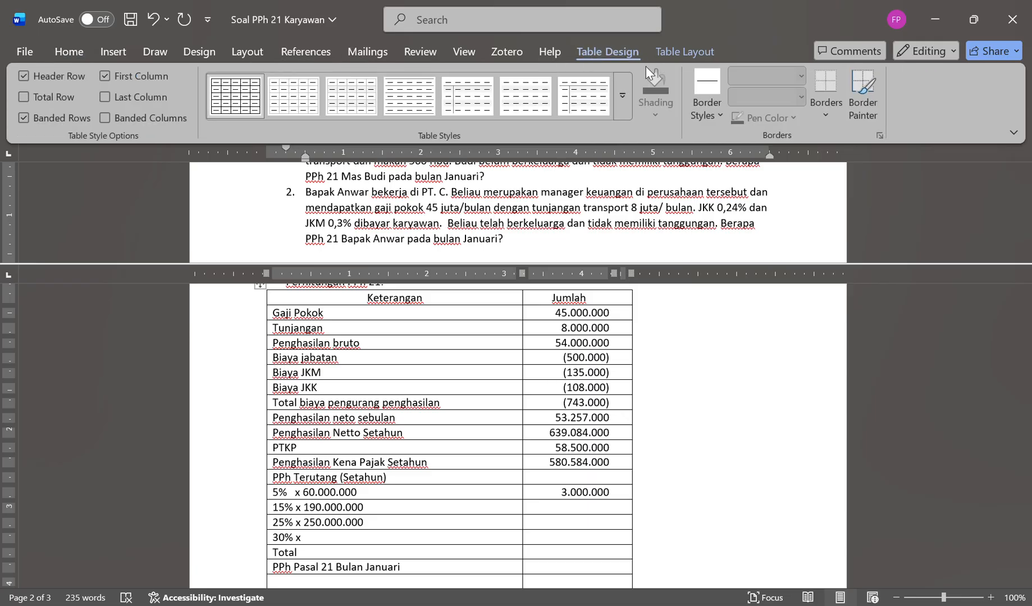
click(682, 54)
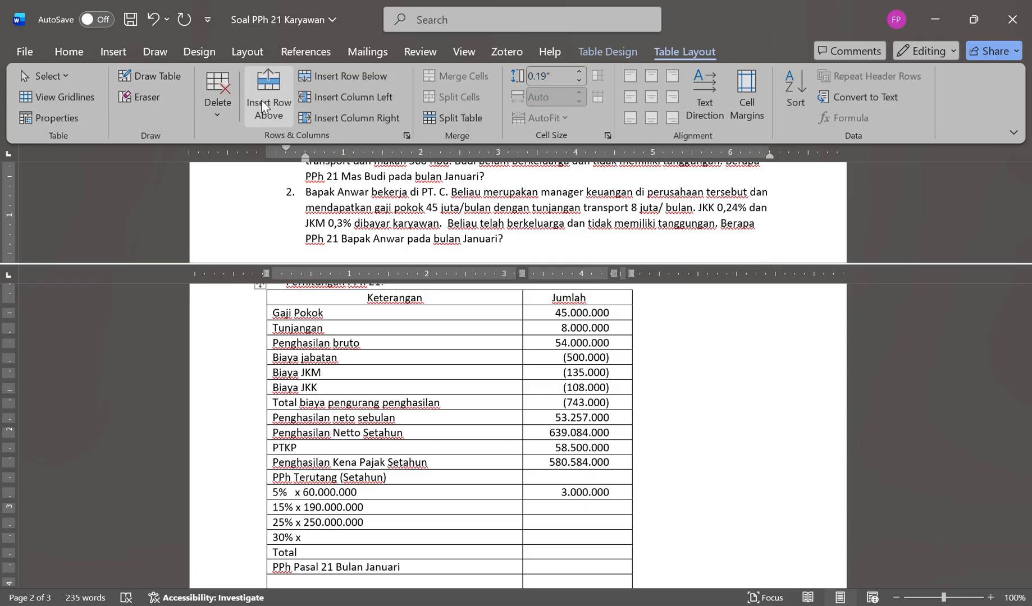
click(337, 115)
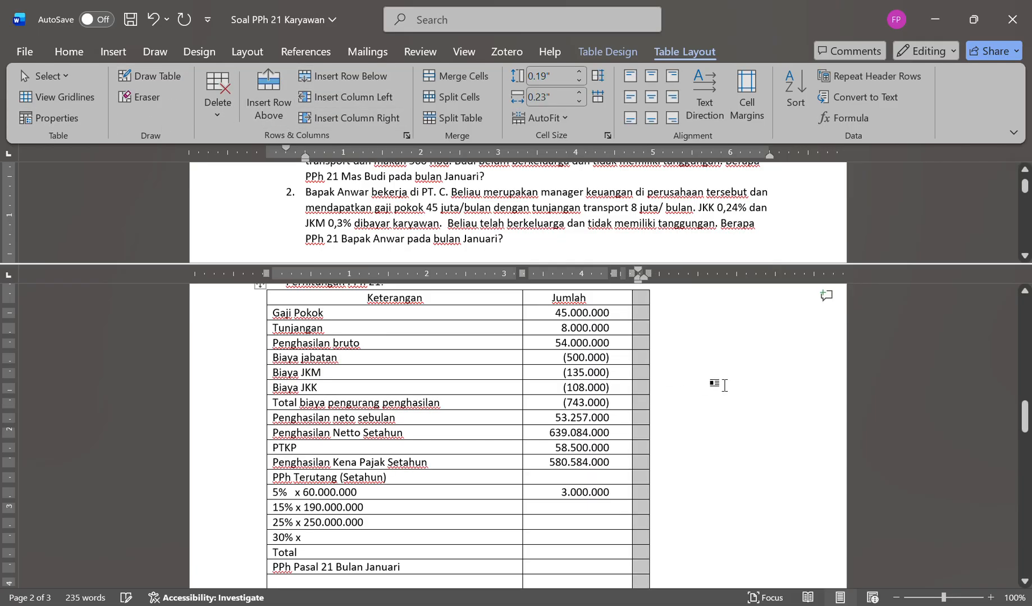
drag(650, 293, 720, 293)
Enter 580.584.000 in the added column of the PPh Terutang (Setahun) row.
click(662, 493)
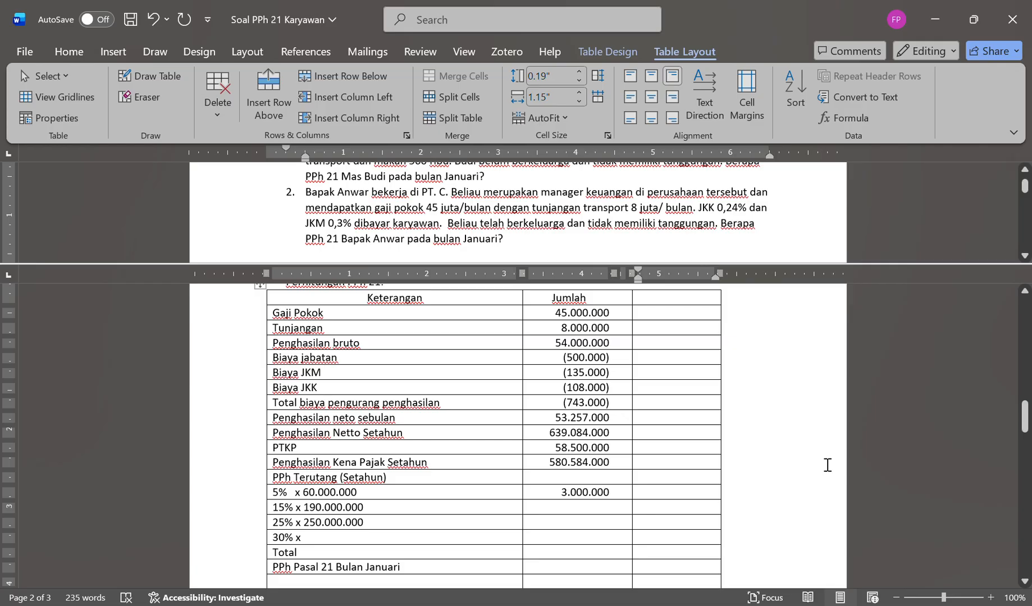
text(58)
text(0.00)
text(0)
key(BackSpace)
key(BackSpace)
key(BackSpace)
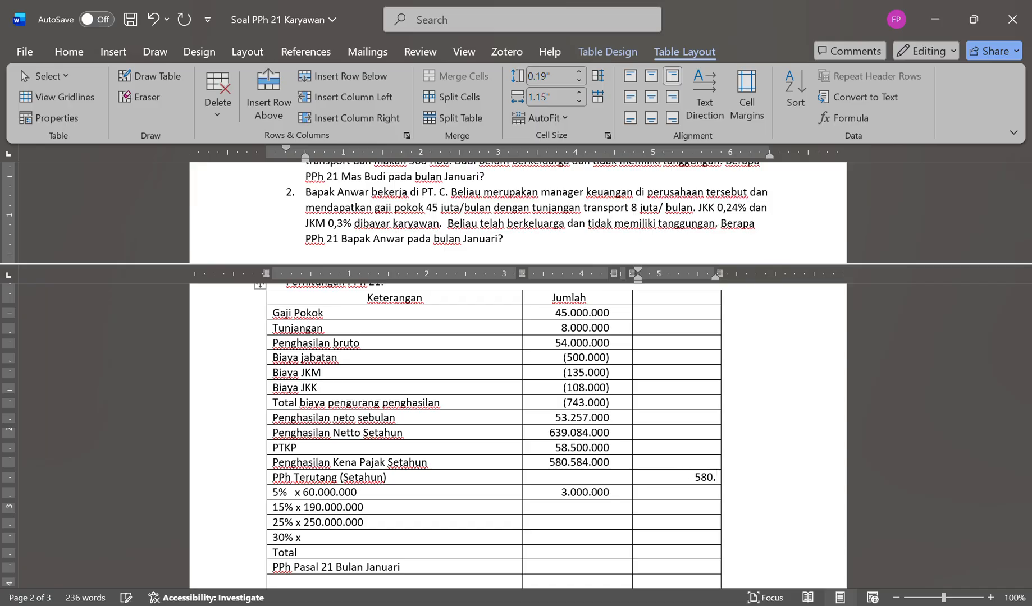
text(584.000)
key(Down)
key(Left)
key(Left)
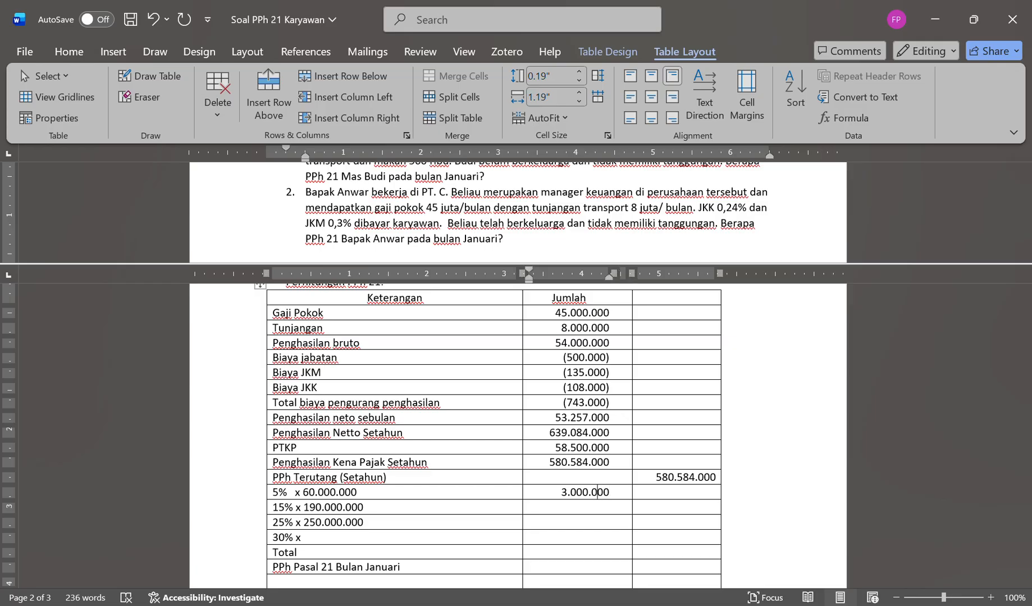
key(Right)
key(Right)
text(580)
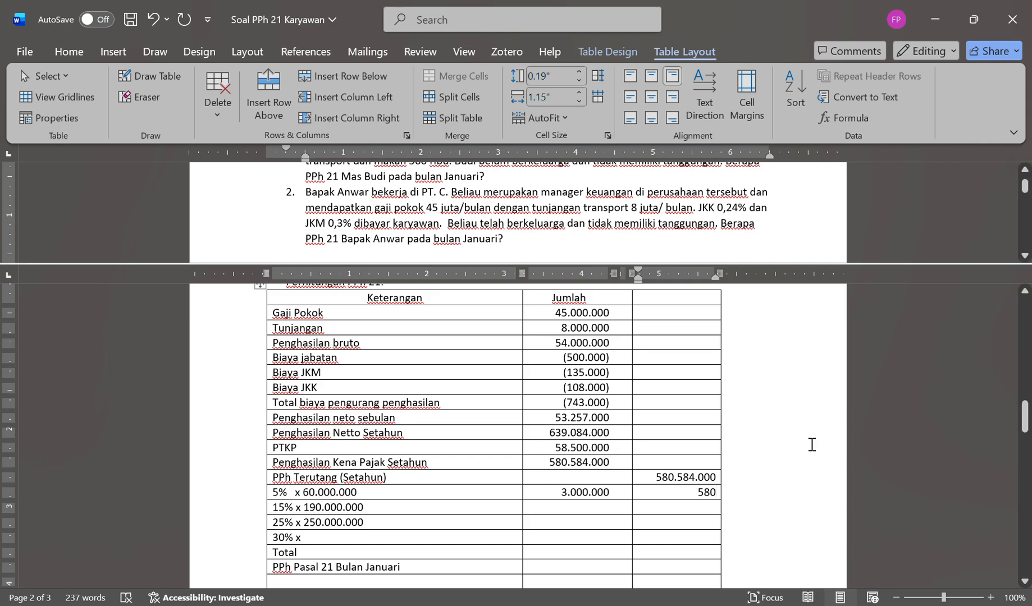
key(BackSpace)
key(BackSpace)
key(BackSpace)
Delete the cell containing 580.584.000 in the PPh Terutang (Setahun) row and the rest of the added third column.
drag(656, 478, 731, 491)
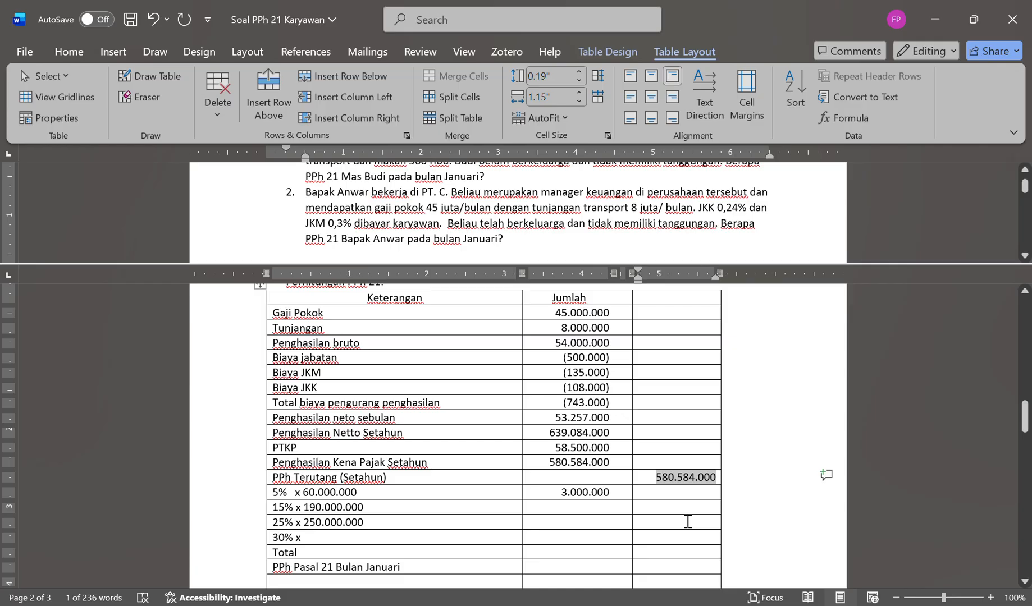
key(Down)
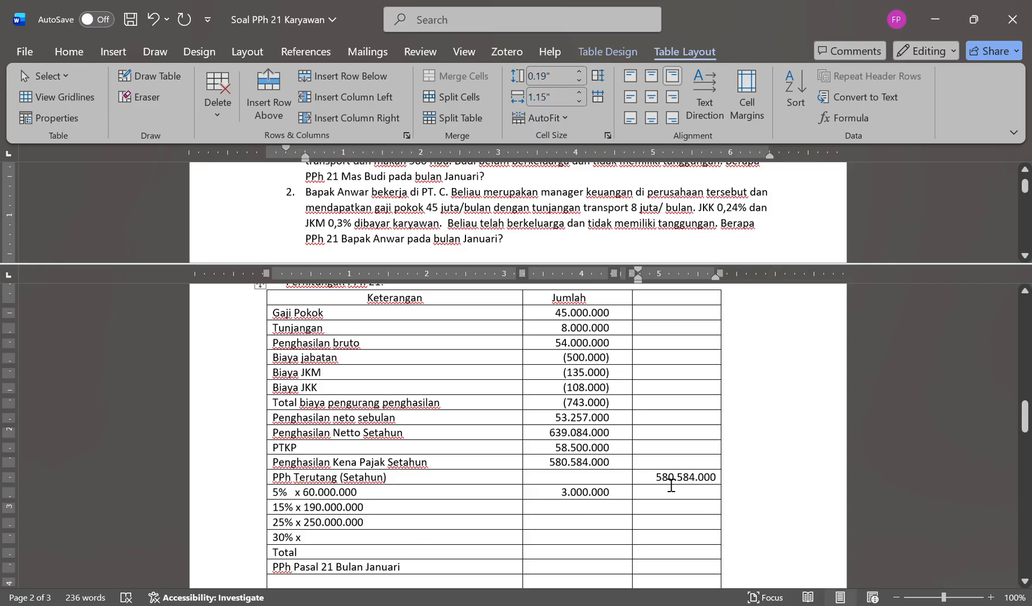
drag(662, 483, 770, 484)
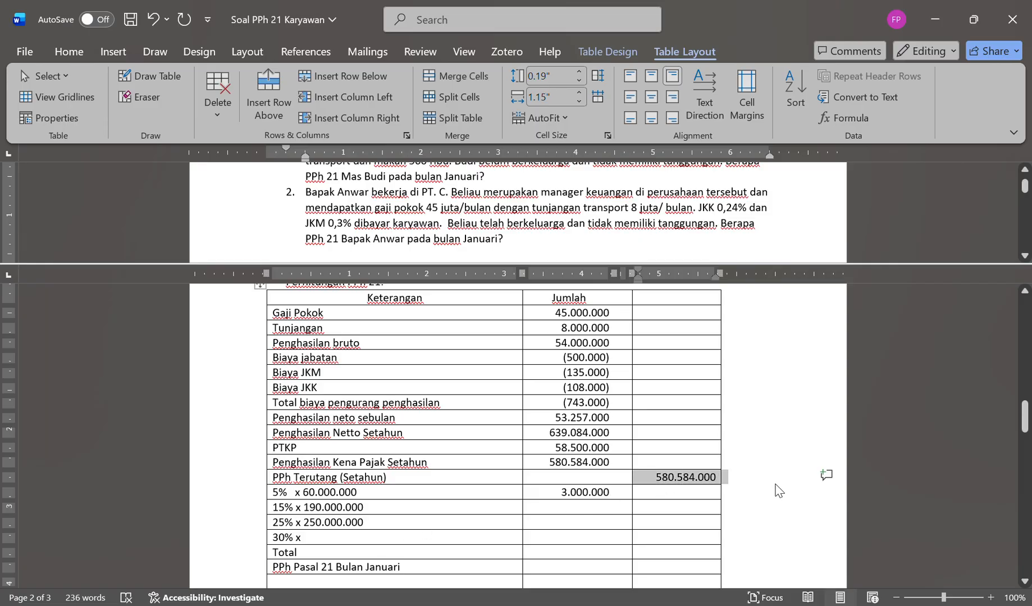
key(BackSpace)
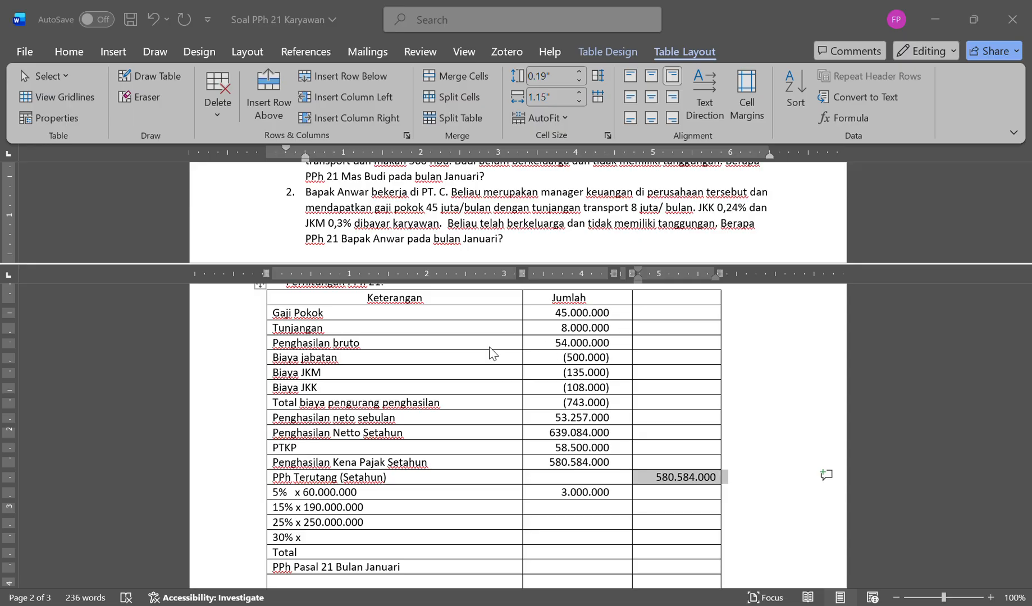
key(Return)
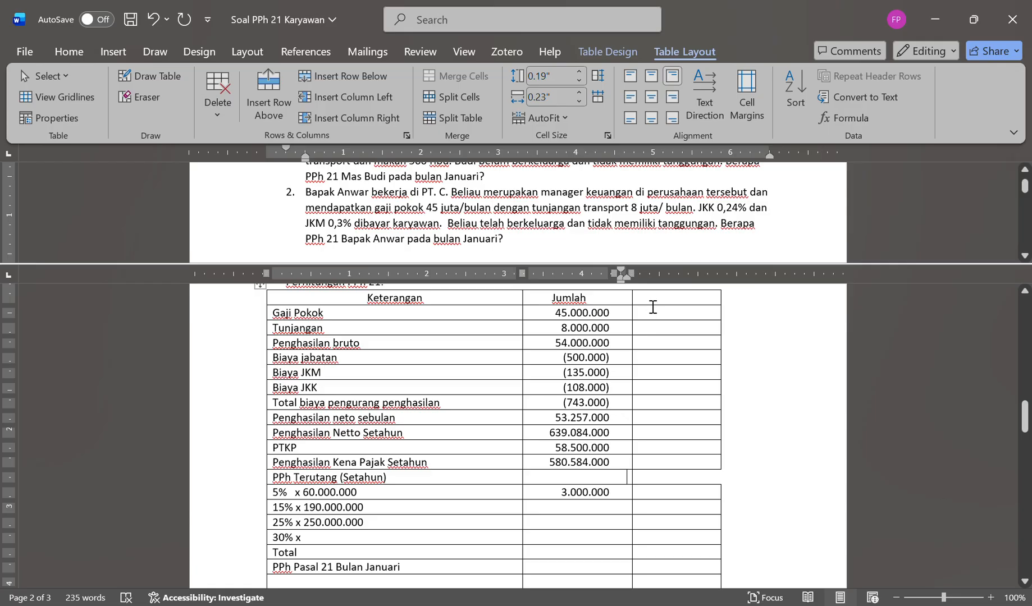
drag(651, 303, 688, 460)
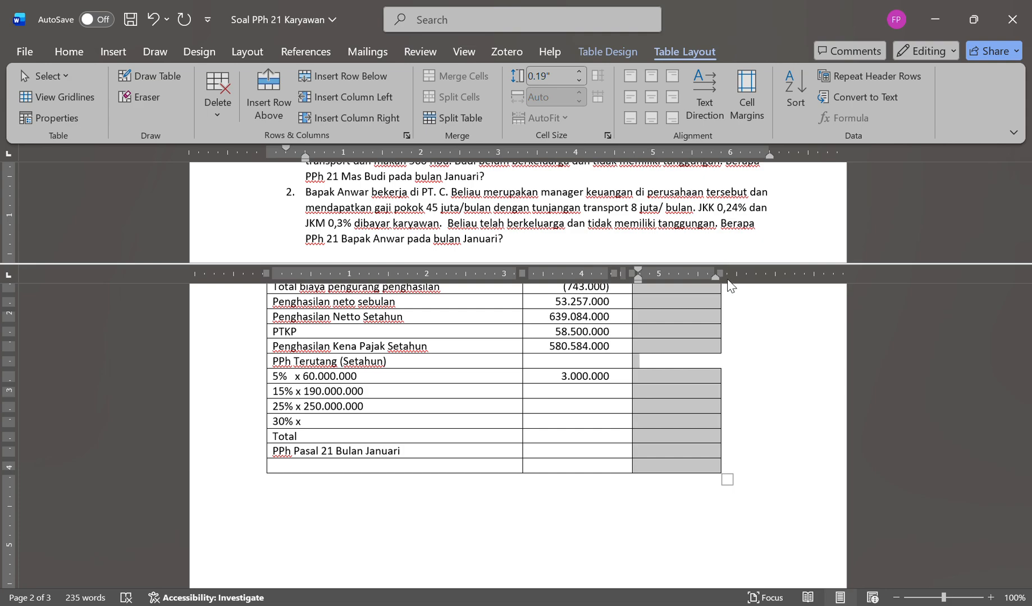
key(BackSpace)
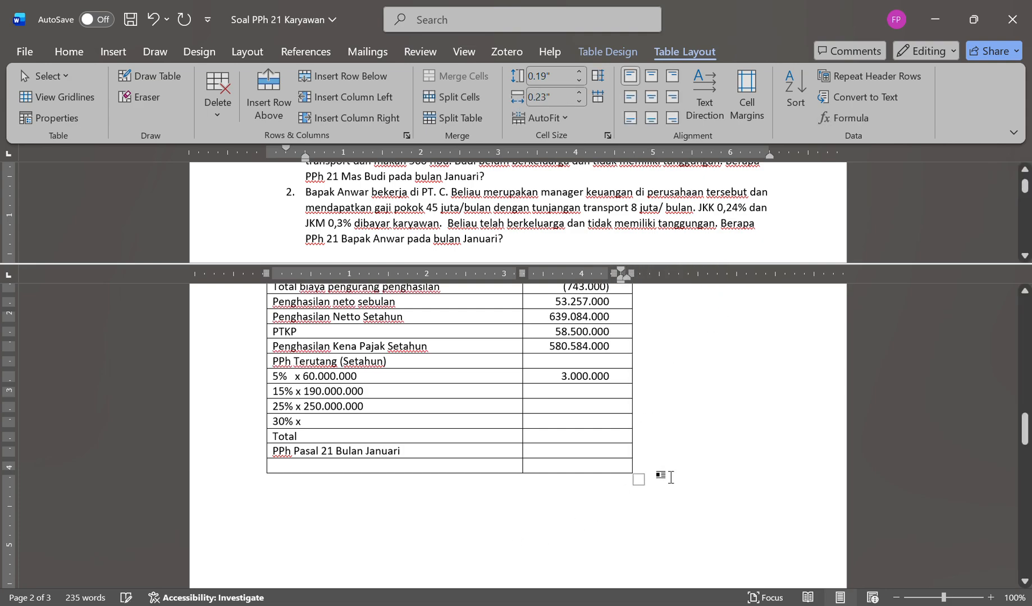
Insert a seven-column table below the calculation table and extend it to two rows.
click(348, 509)
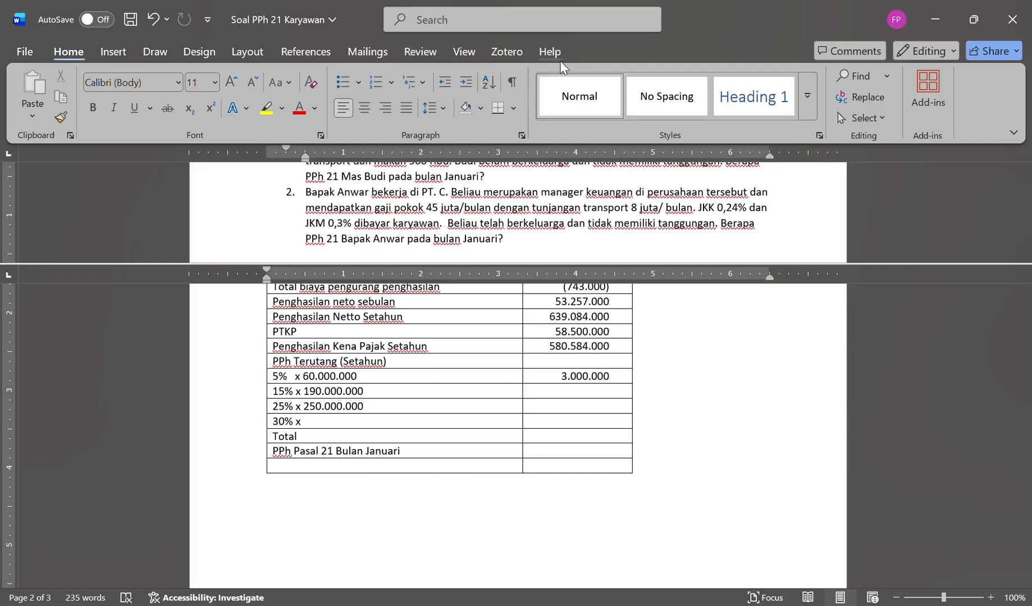
click(106, 52)
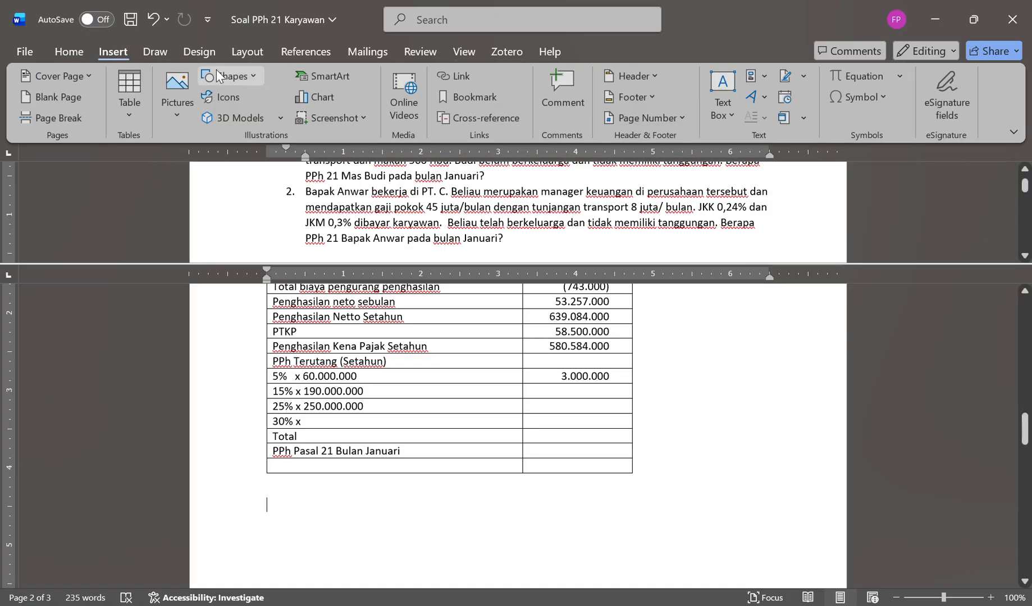
click(129, 92)
click(128, 165)
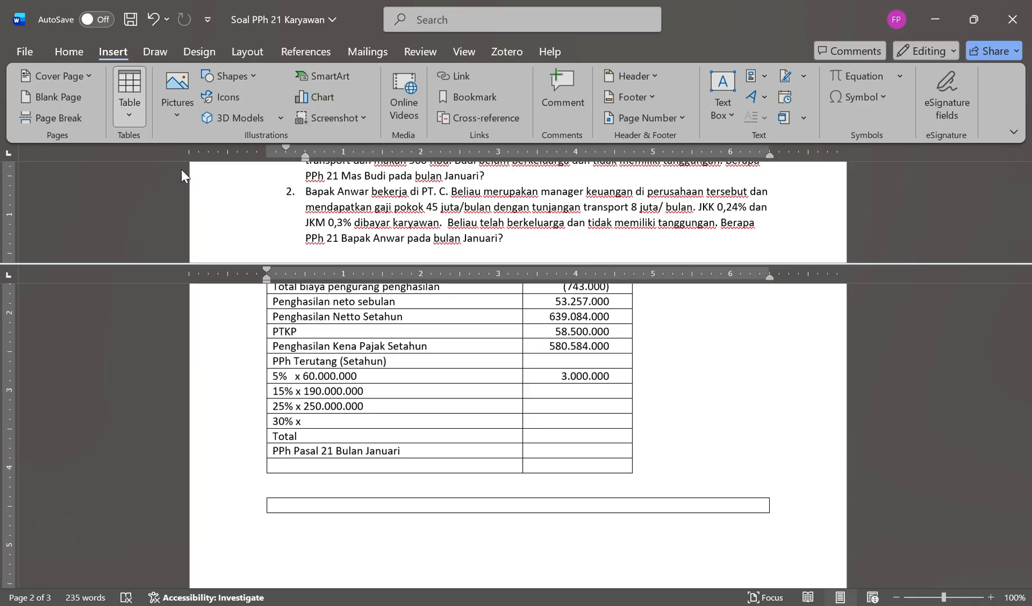
click(256, 168)
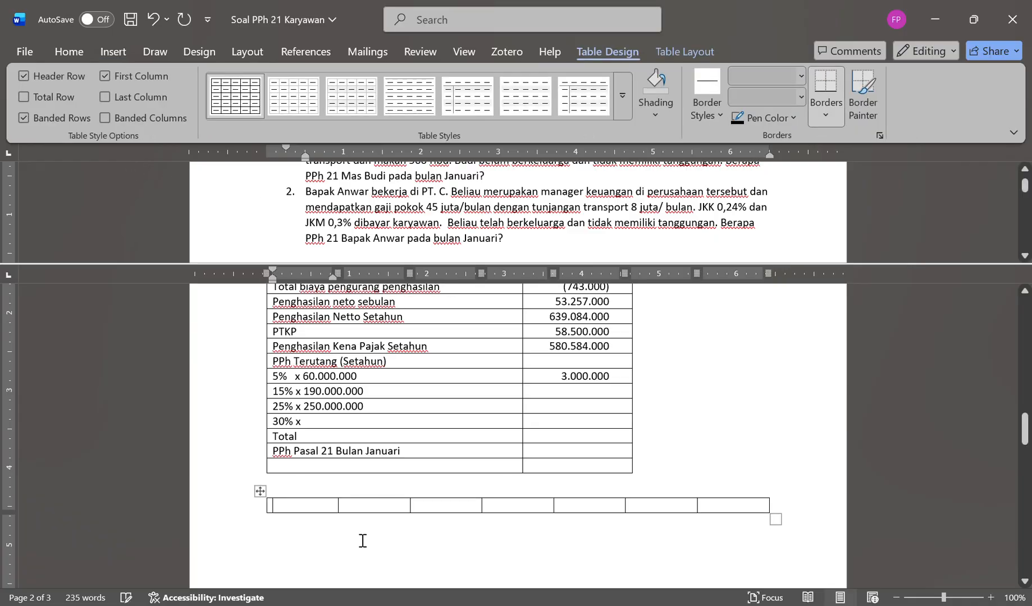
click(803, 512)
key(Return)
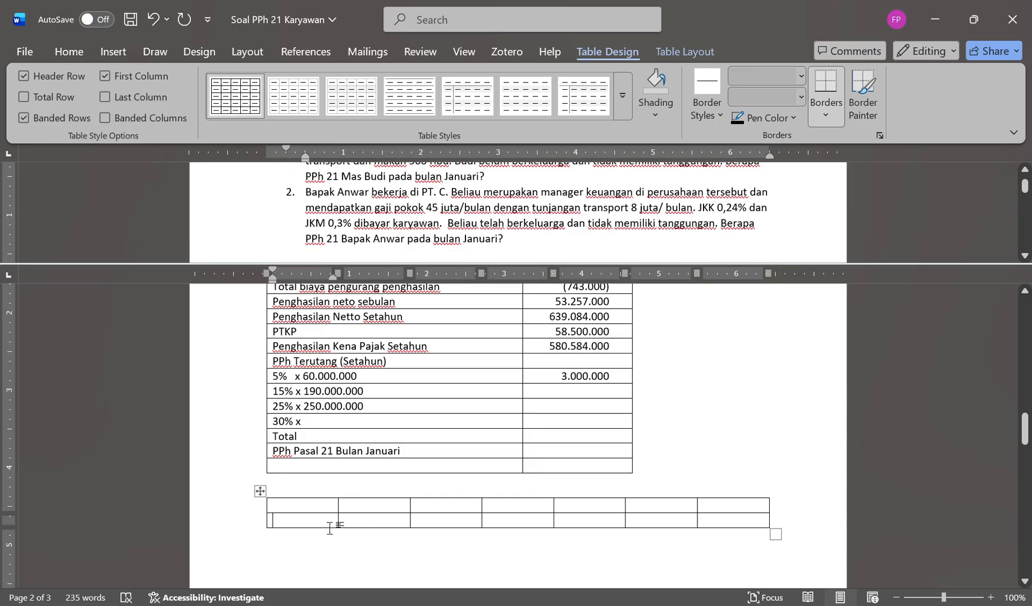
shift+click(360, 529)
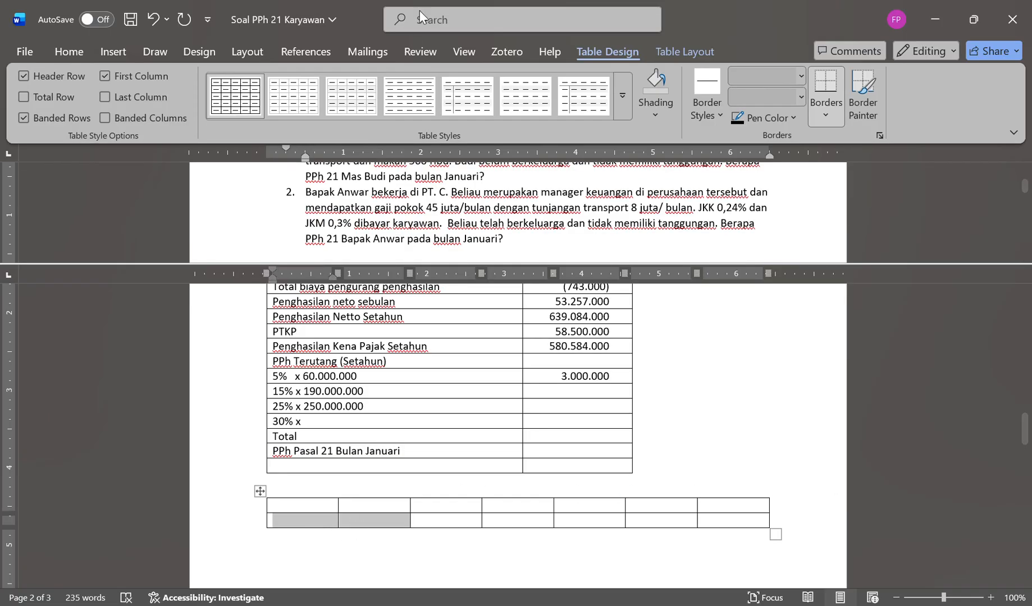
click(695, 51)
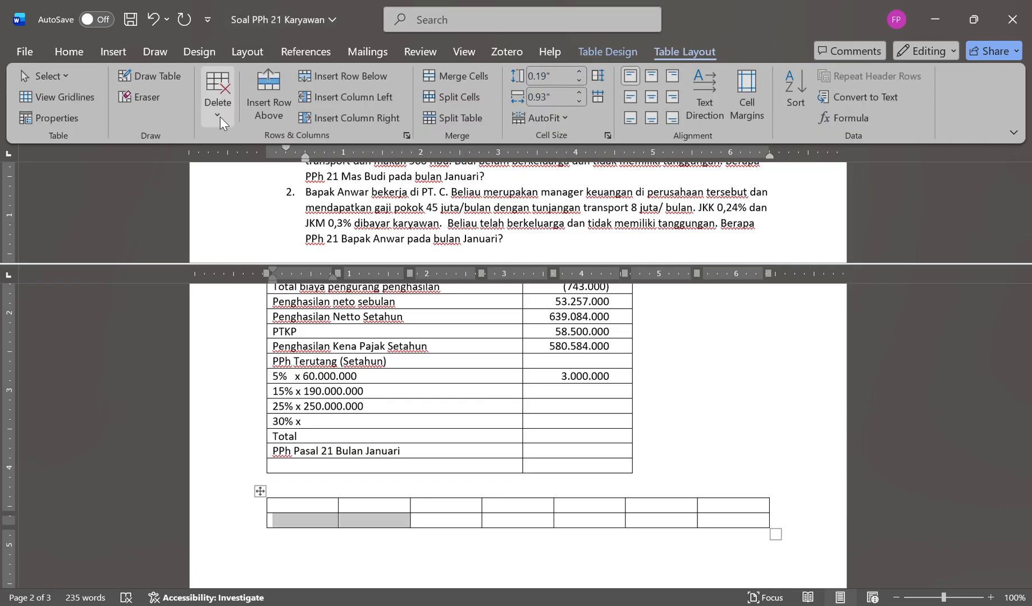
click(456, 76)
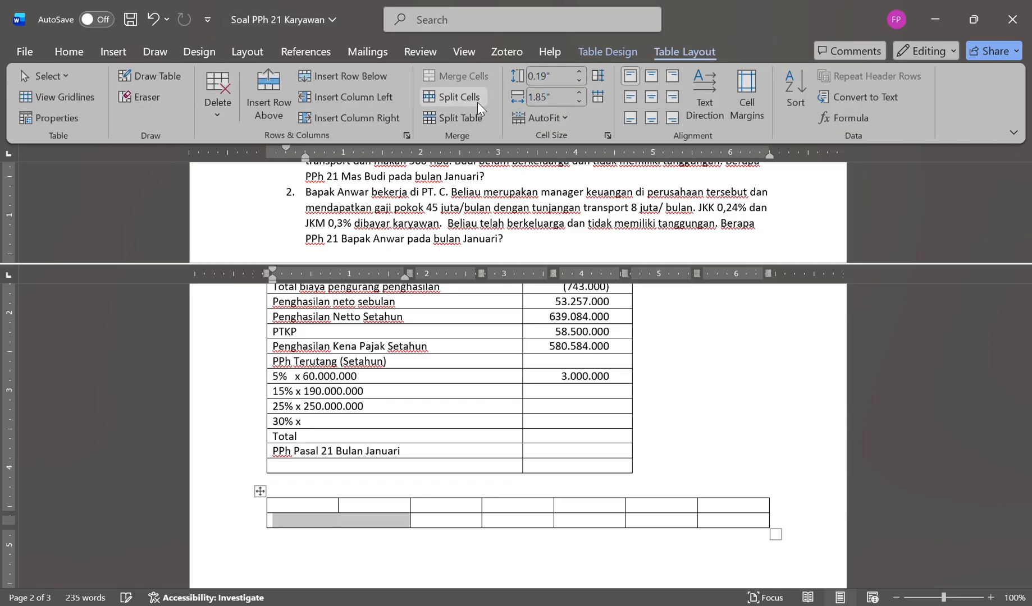
click(332, 516)
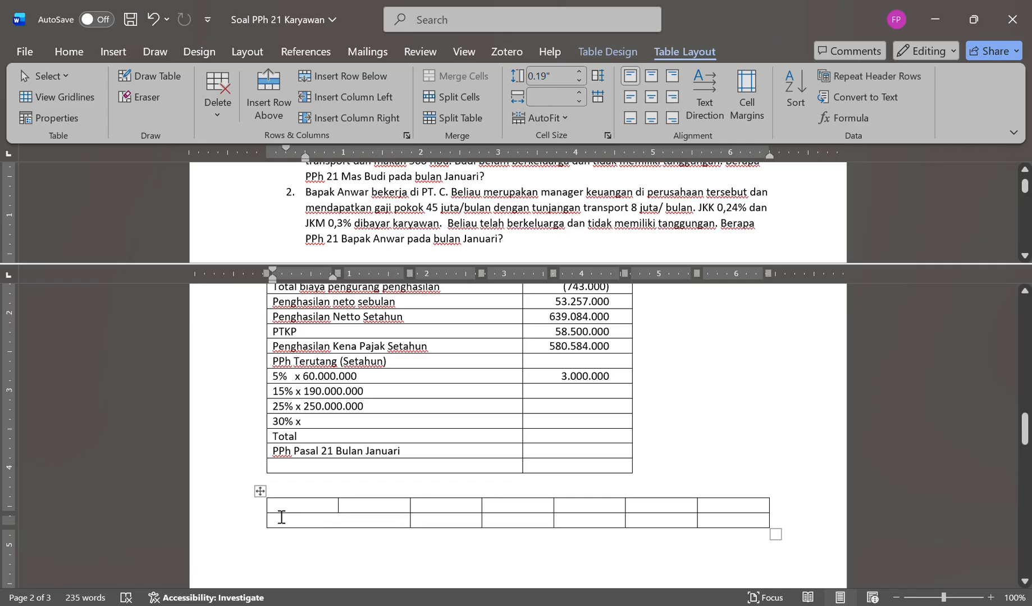
click(775, 508)
key(Return)
key(Up)
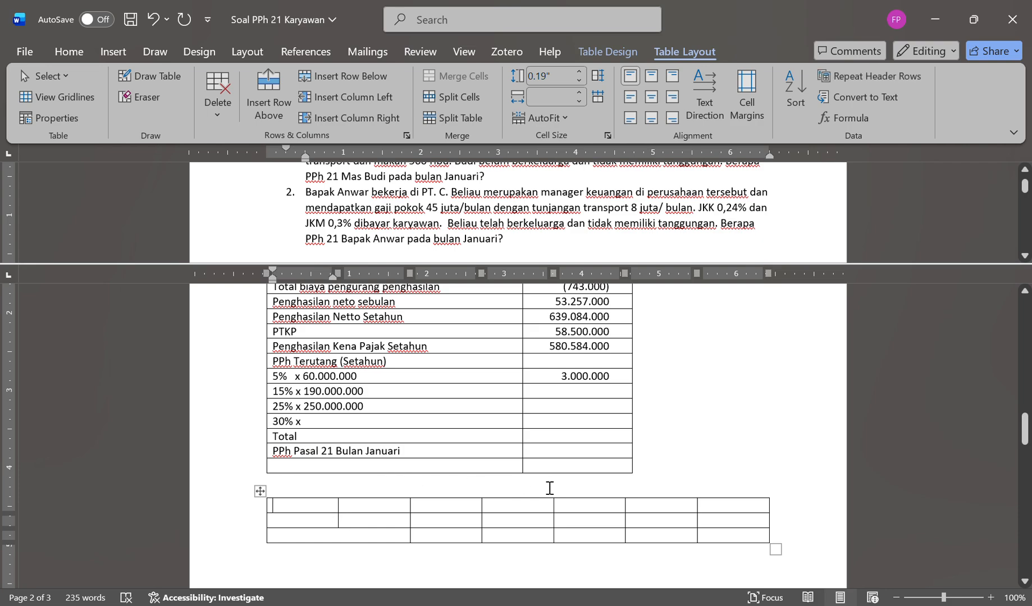
text(5)
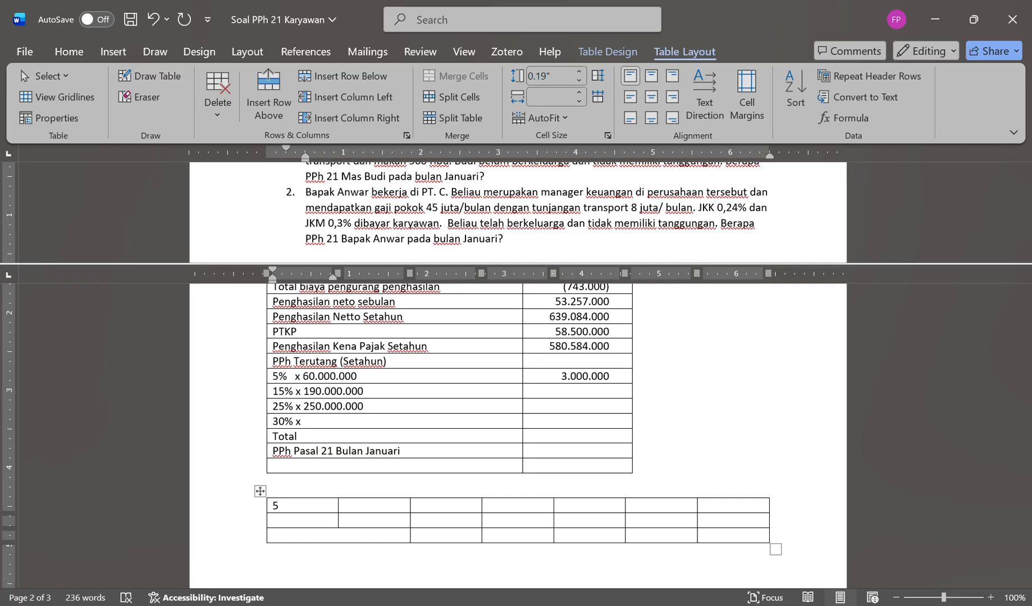
key(ctrl+z)
key(ctrl+z)
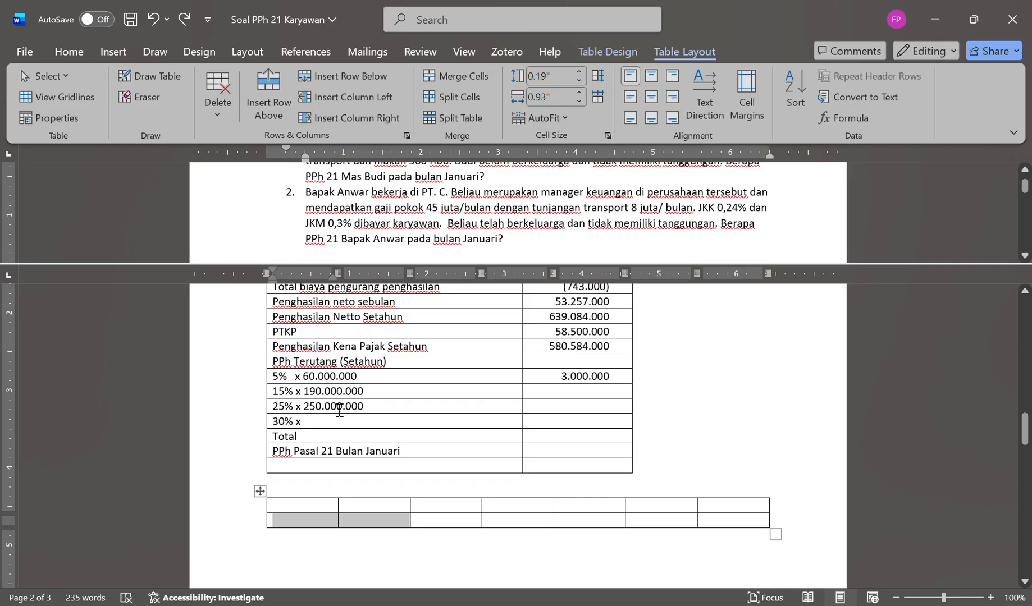
Enter 580.584.000 in the helper table's first cell and 60.000.000 in the cell below it.
click(323, 507)
text(580.58)
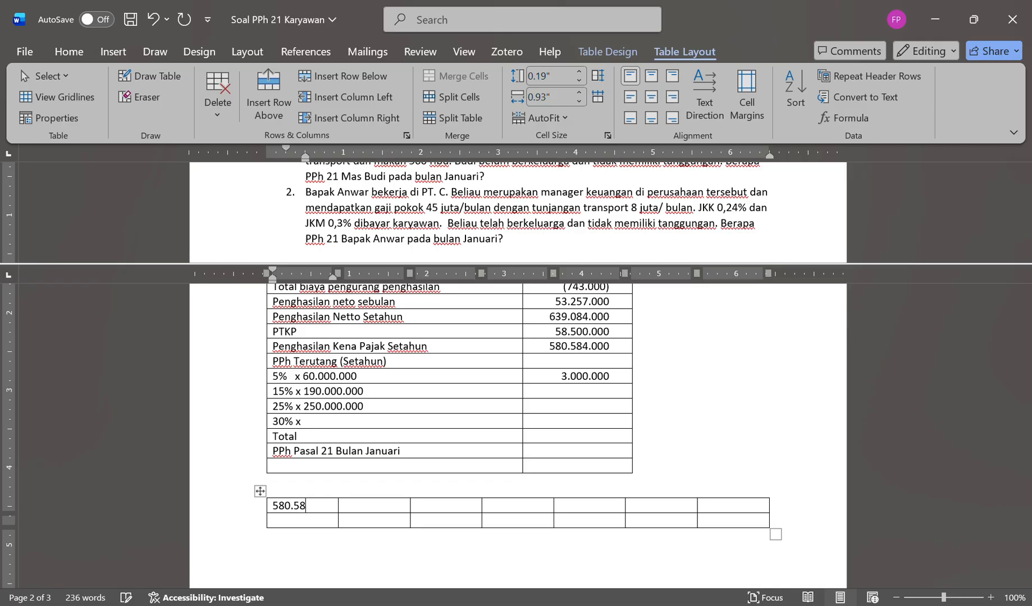
text(4.000)
click(273, 521)
text(6)
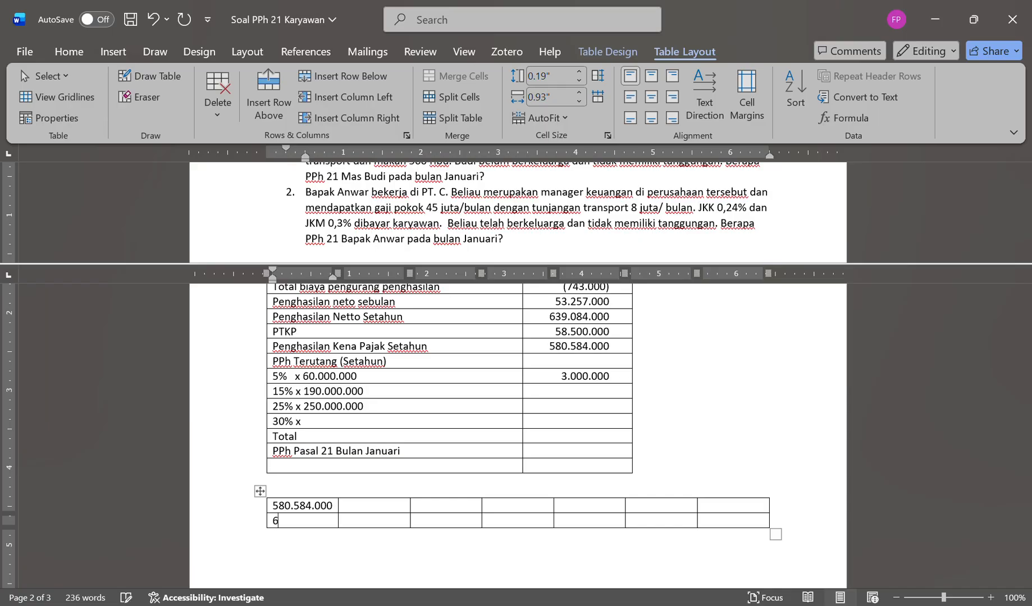
text(0.000.000)
Add a third row to the helper table and enter 5% in its first cell.
click(789, 522)
key(Return)
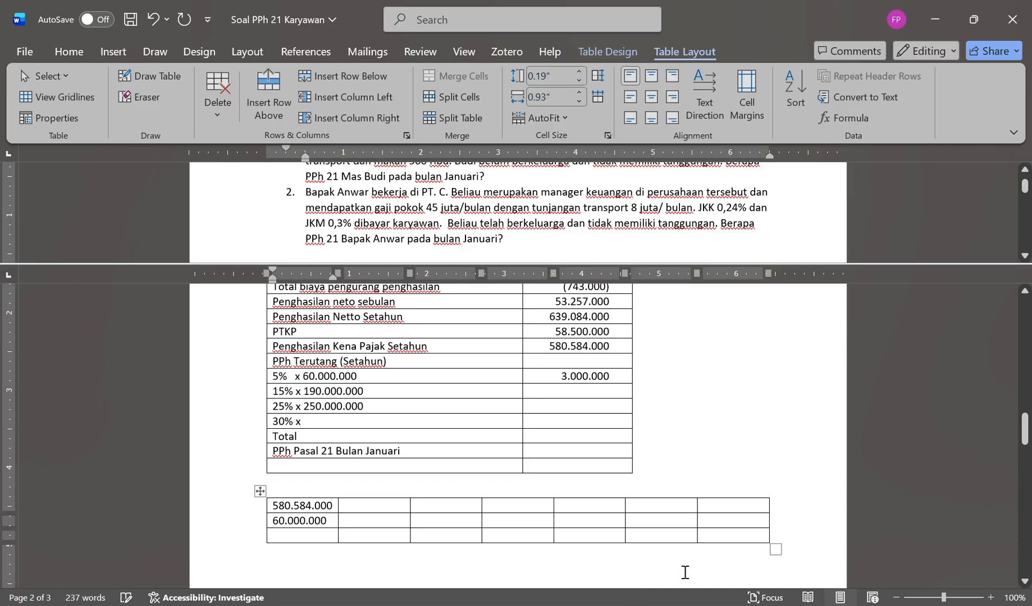
text(5%)
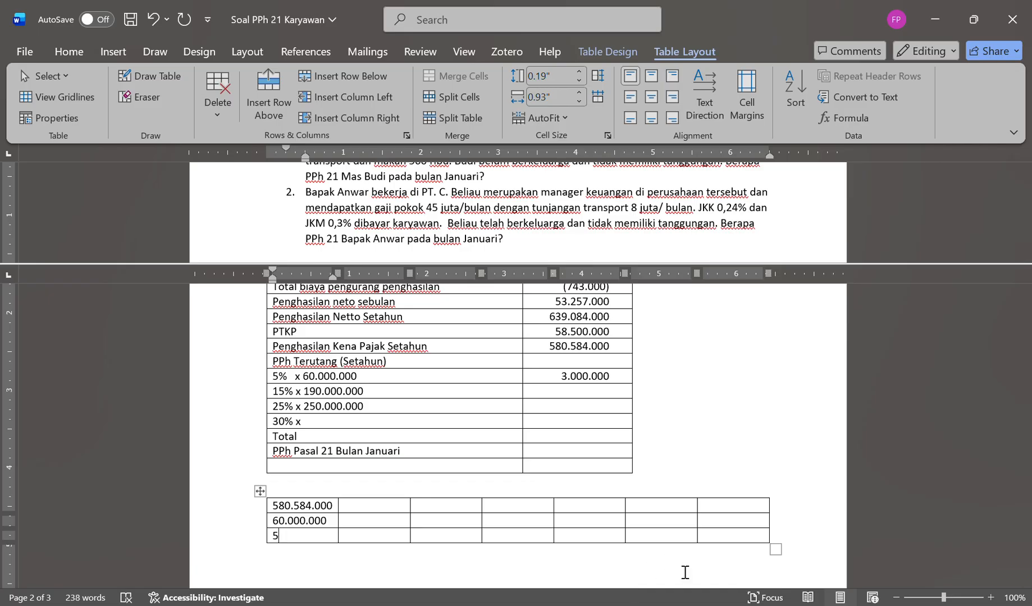
Fill the helper table's second column with 520.584.000, 190.000.000 and 15%, one value per row.
key(Up)
key(Up)
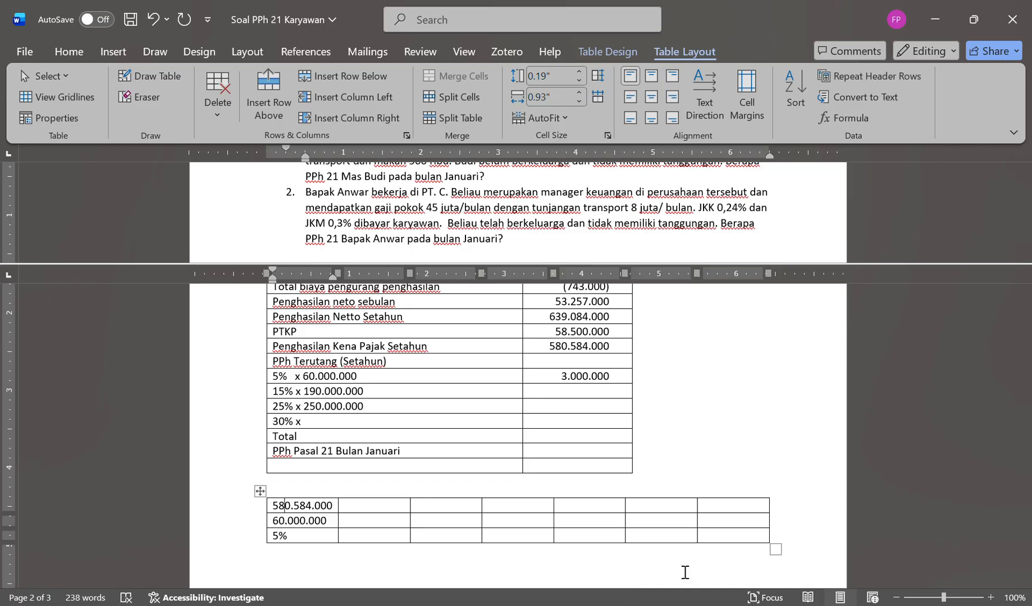
key(Right)
key(Right)
key(Right)
text(520.584.000)
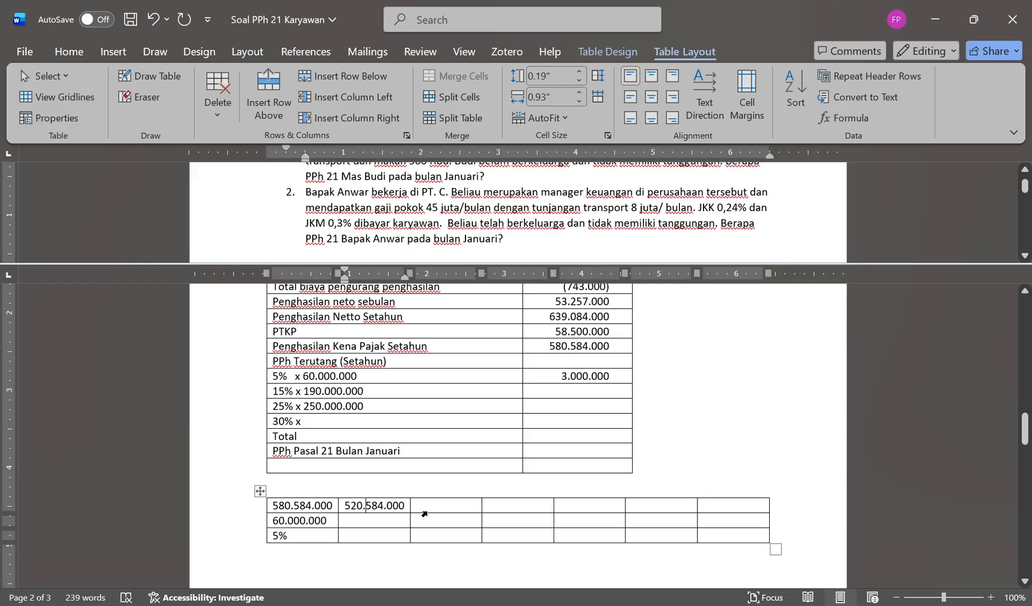
click(405, 526)
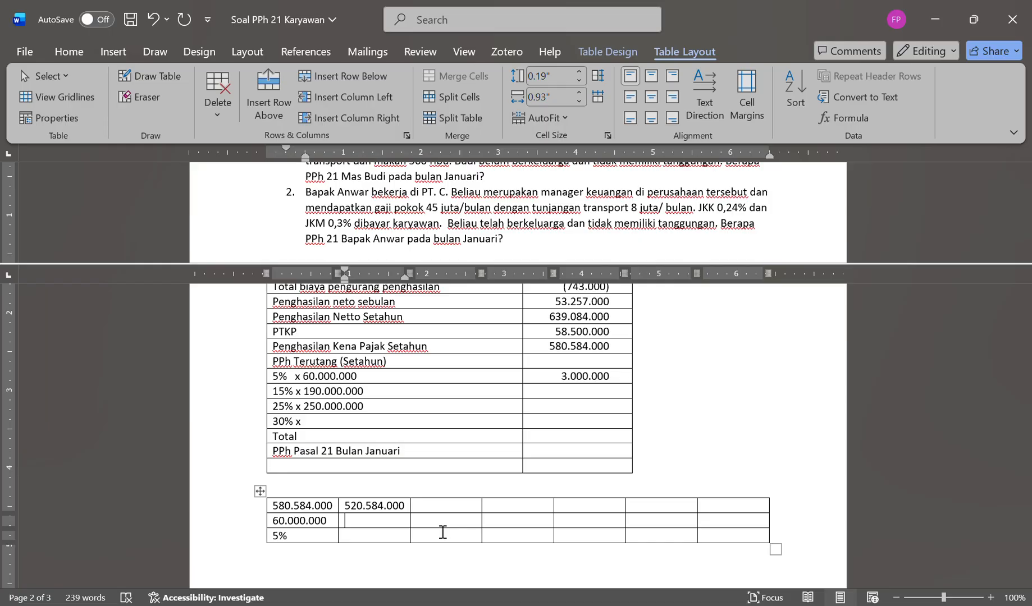
text(190.000.000)
click(370, 530)
text(15%)
Enter the remaining income of 330.584.000 in the first row of the helper table's third column.
key(Up)
key(Up)
key(Right)
key(Right)
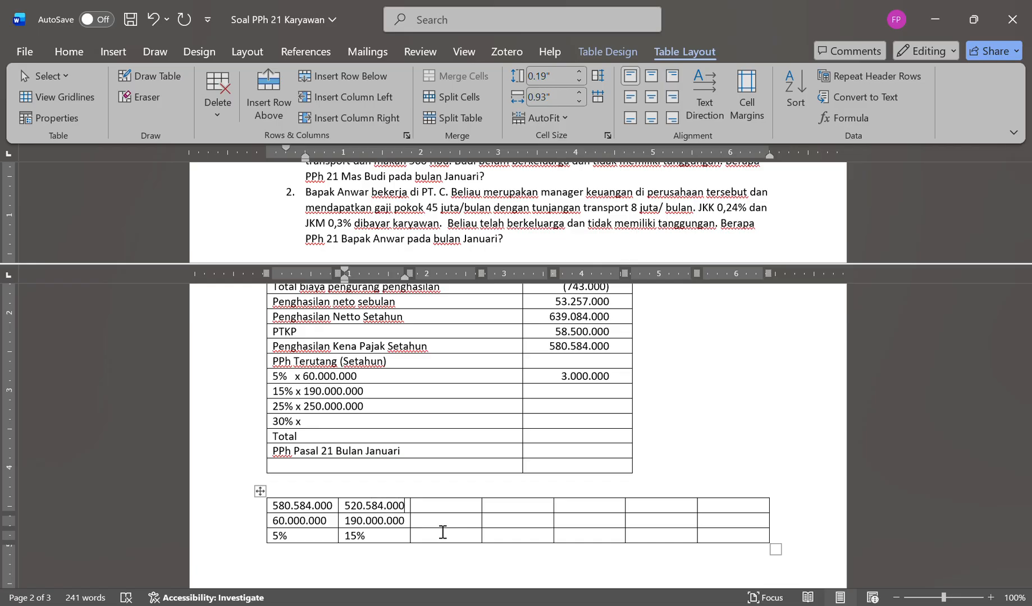
key(alt+Tab)
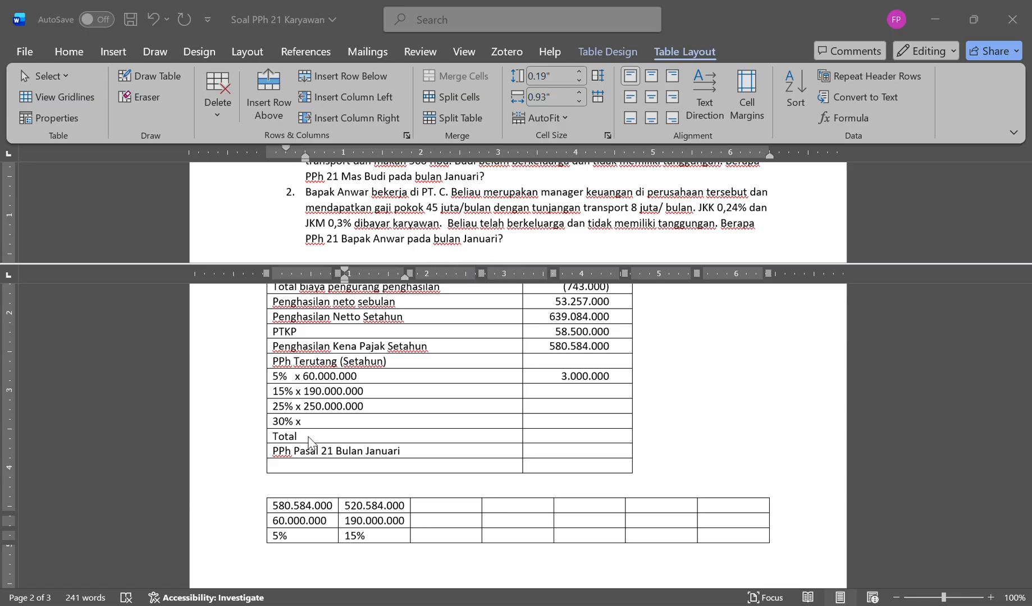
key(alt+Tab)
key(alt+Tab)
key(alt+Tab)
key(alt+Tab)
key(alt+Tab)
click(477, 510)
text(330)
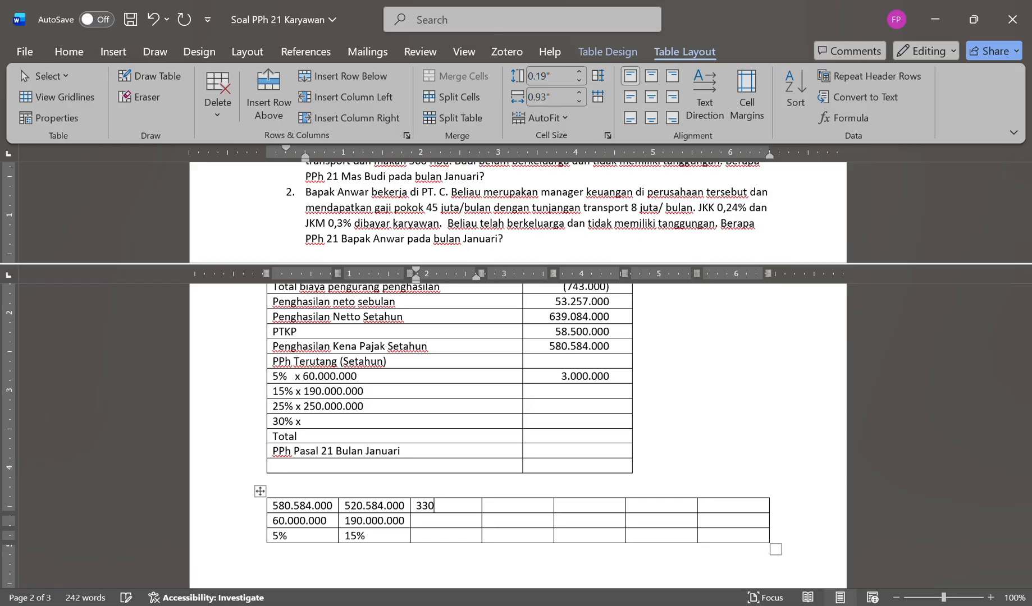
text(.)
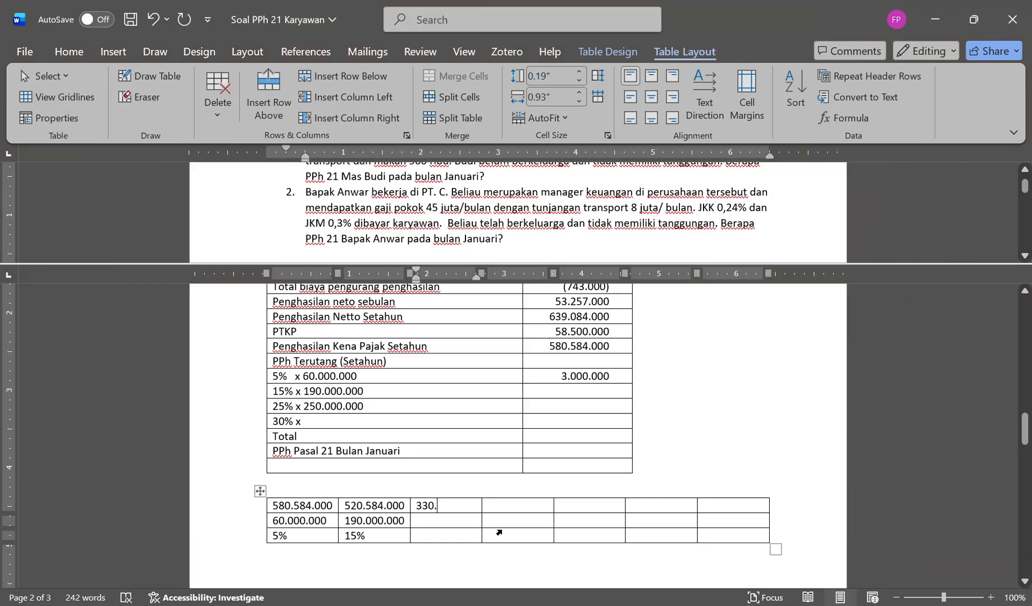
text(584)
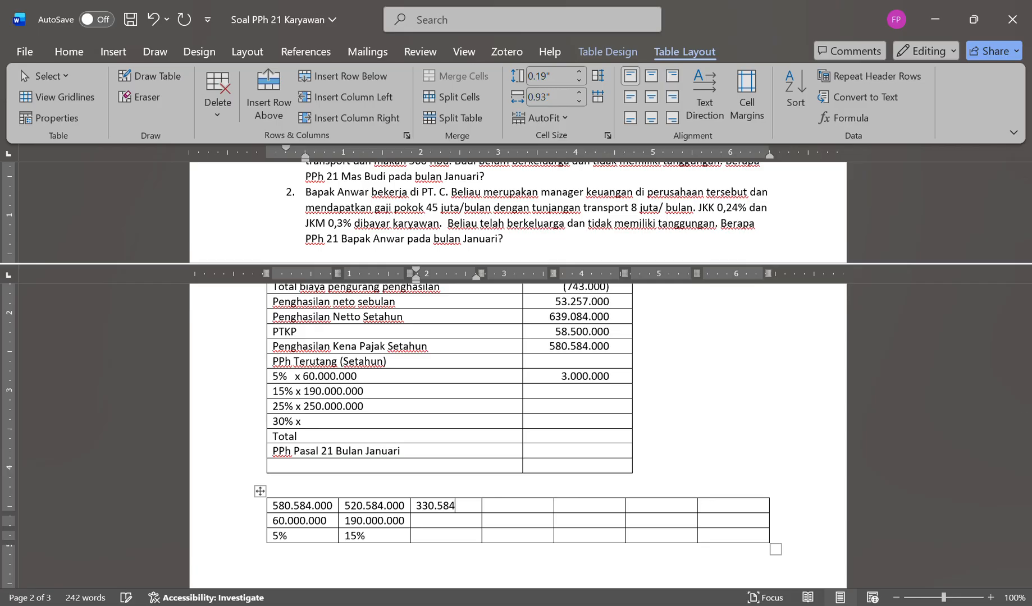
text(.000)
Enter 250.000.000 and 25% in the two cells below 330.584.000.
key(Down)
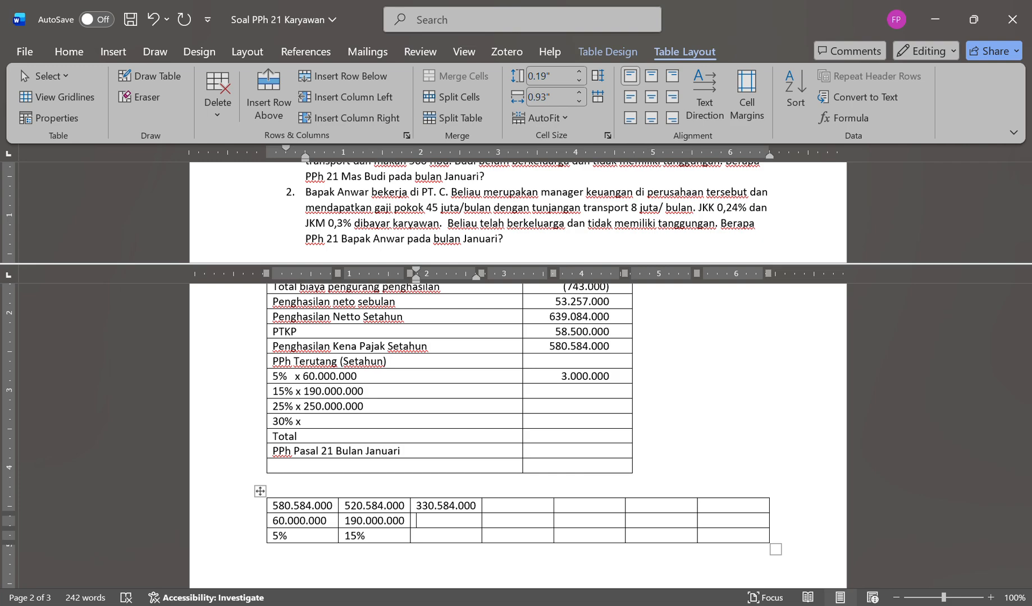
text(250.0)
text(00.000)
text(25)
text(%)
Enter the remaining income of 80.584.000 in the first row of the helper table's fourth column.
key(Up)
key(Up)
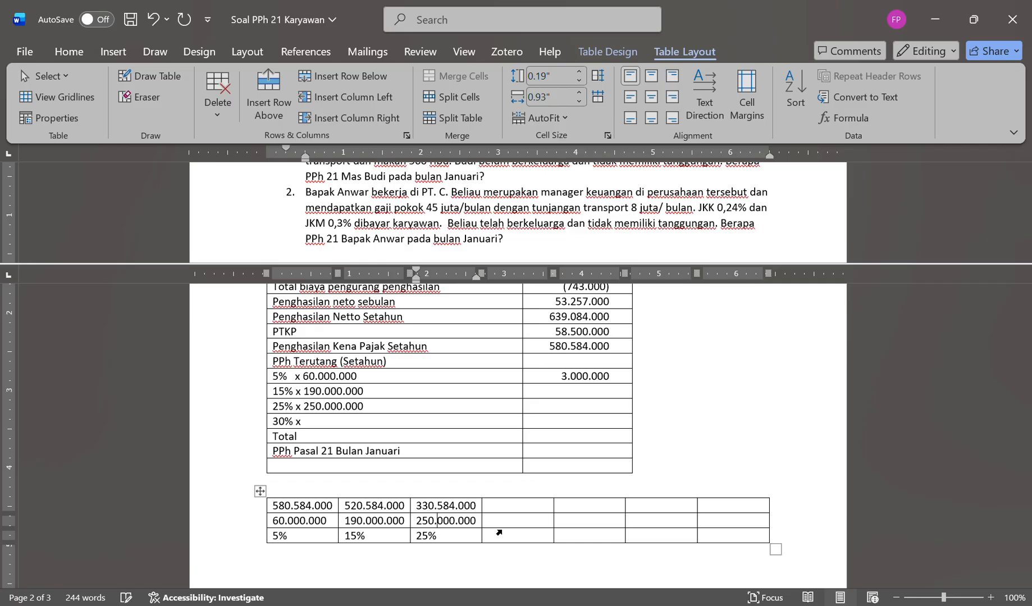
key(Right)
key(Right)
key(Right)
key(alt+Tab)
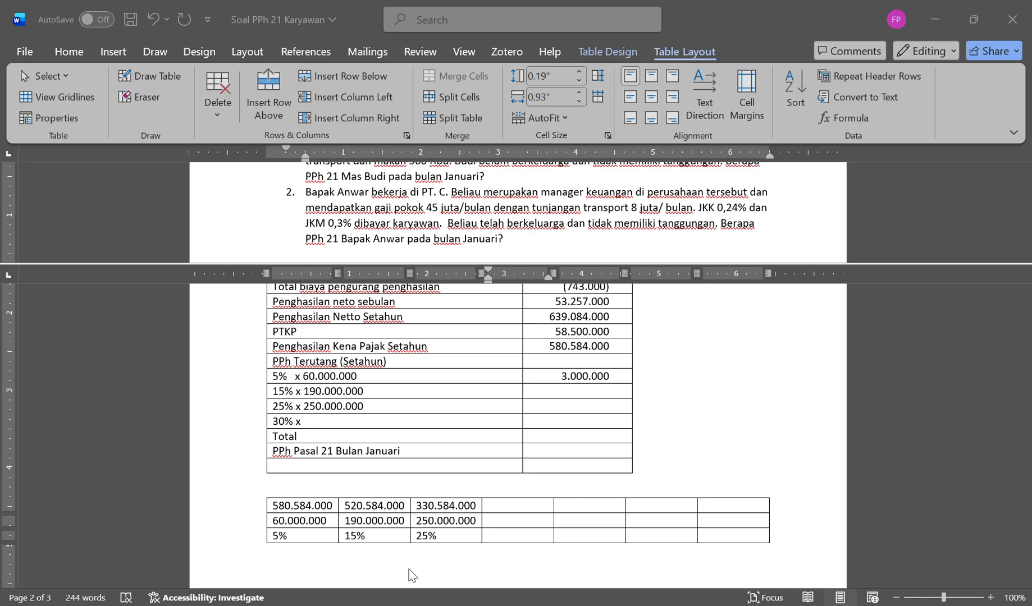
click(487, 507)
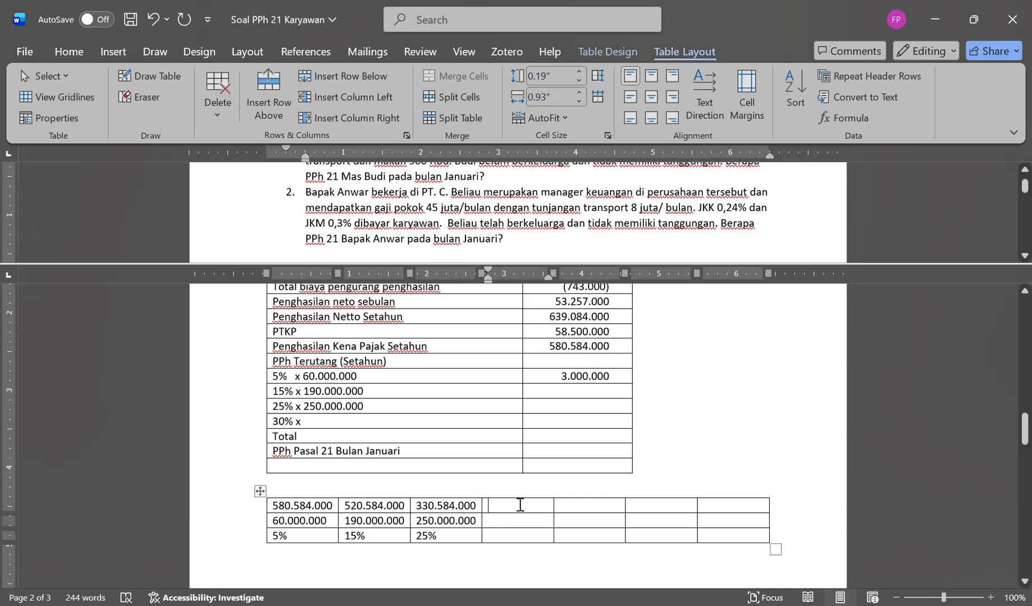
text(805)
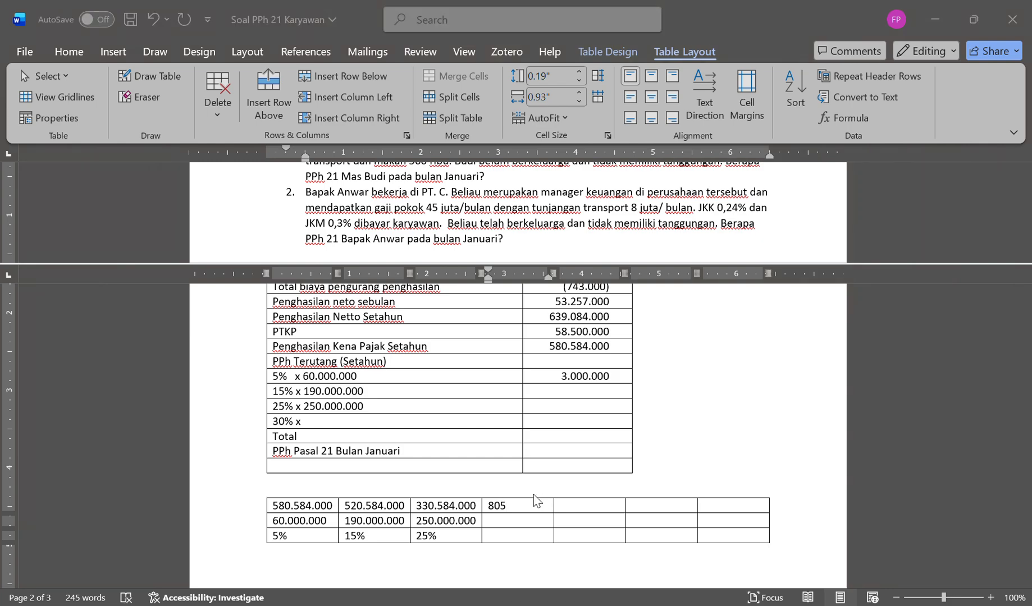
text(854)
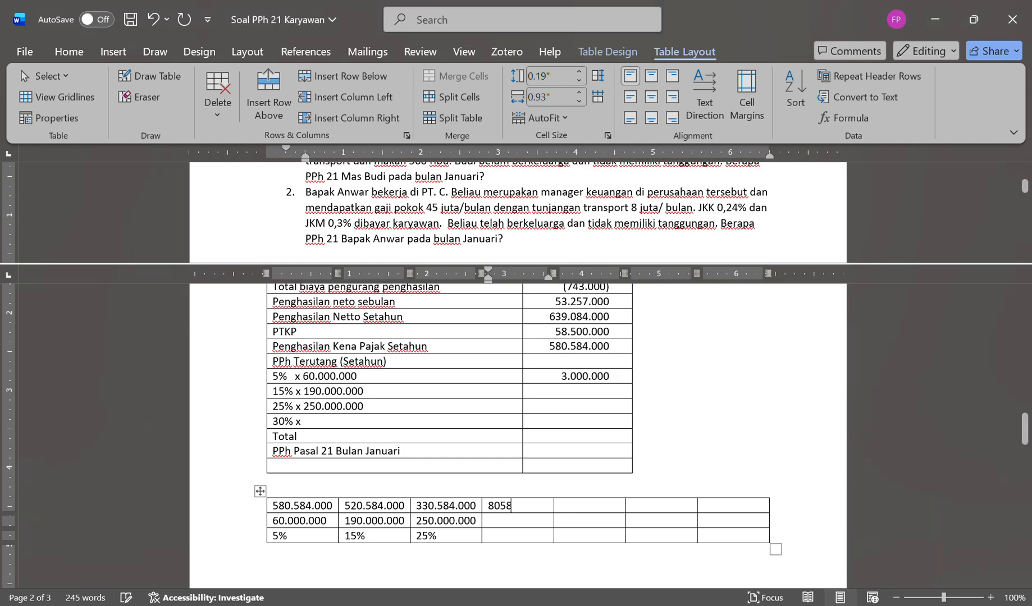
key(BackSpace)
key(BackSpace)
key(BackSpace)
key(BackSpace)
text(.584.000)
Enter 80.584.000 and 30% in the second and third rows of the helper table's fourth column.
key(Down)
text(8)
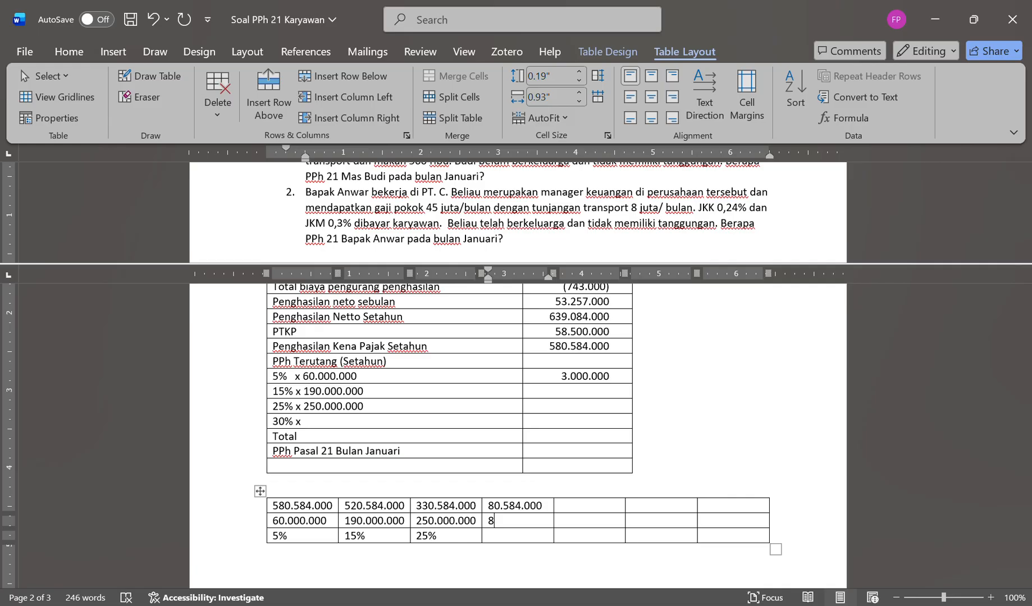
text(0.584.000)
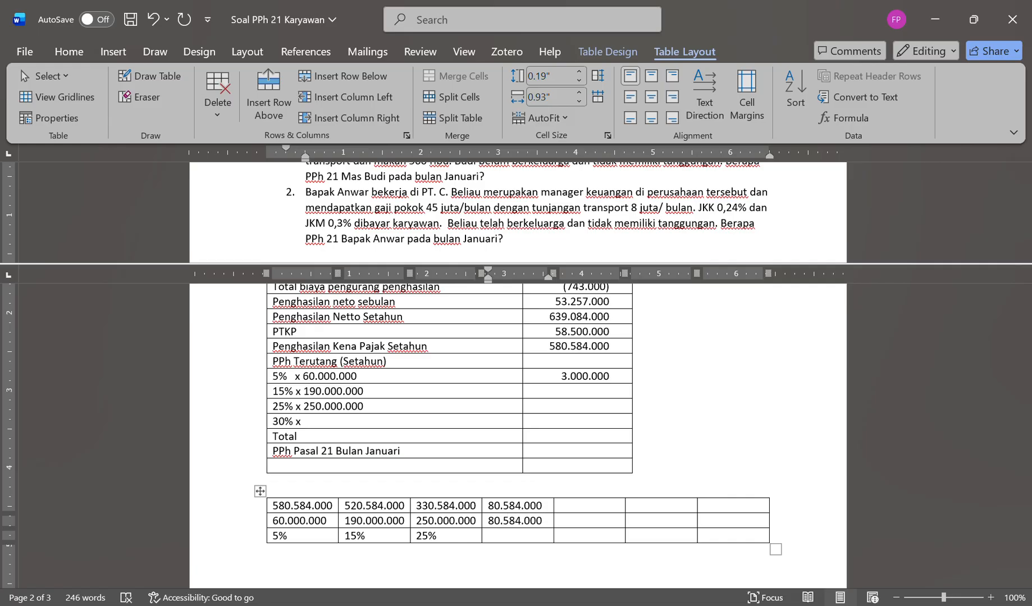
text(30%)
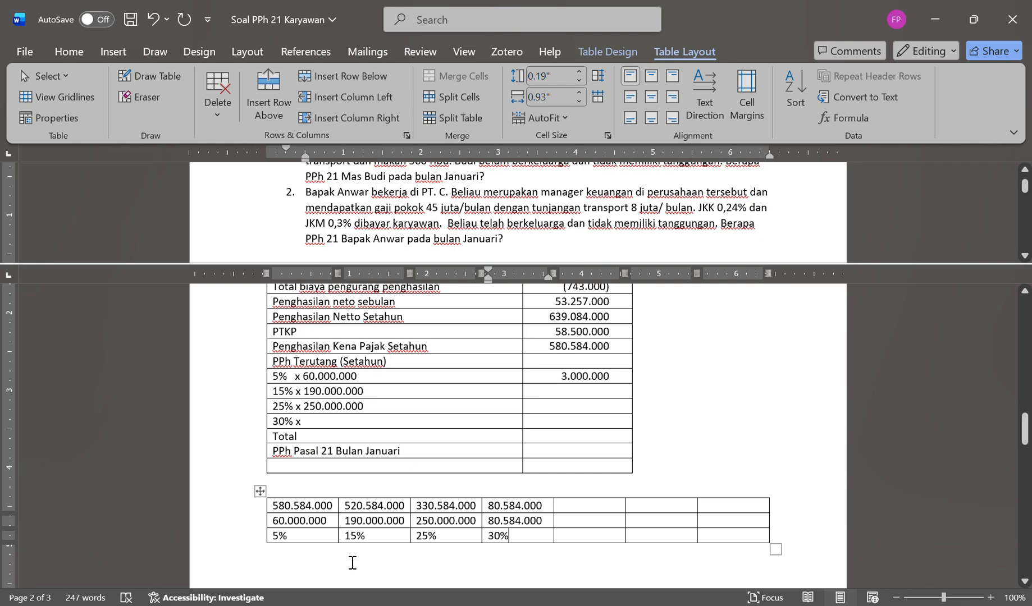
Add a fourth row to the helper table and enter 3.000.000 beneath the 5% cell.
click(788, 540)
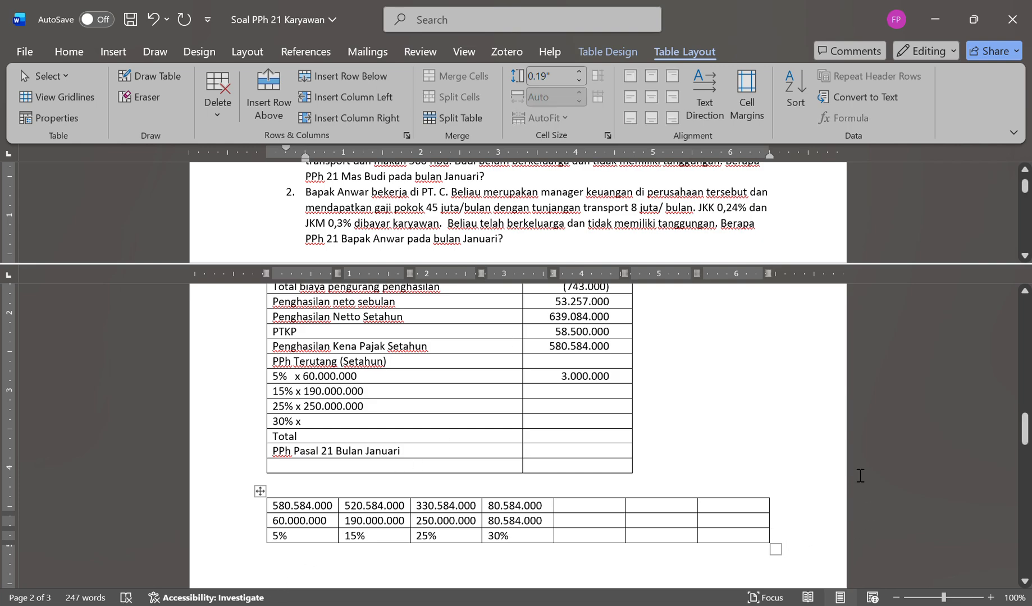
key(Return)
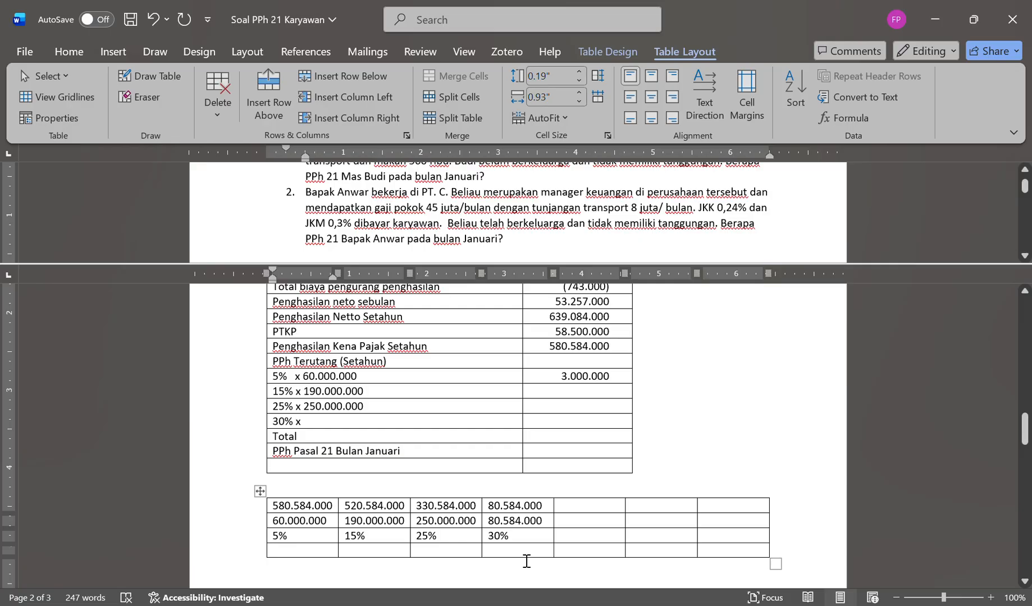
click(281, 528)
shift+click(304, 545)
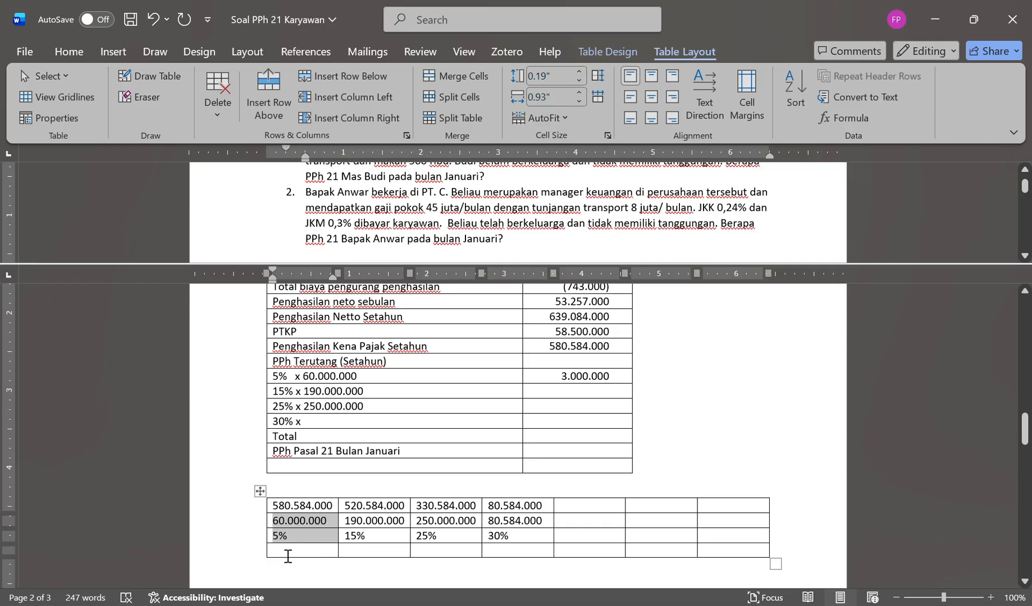
click(287, 556)
text(3.)
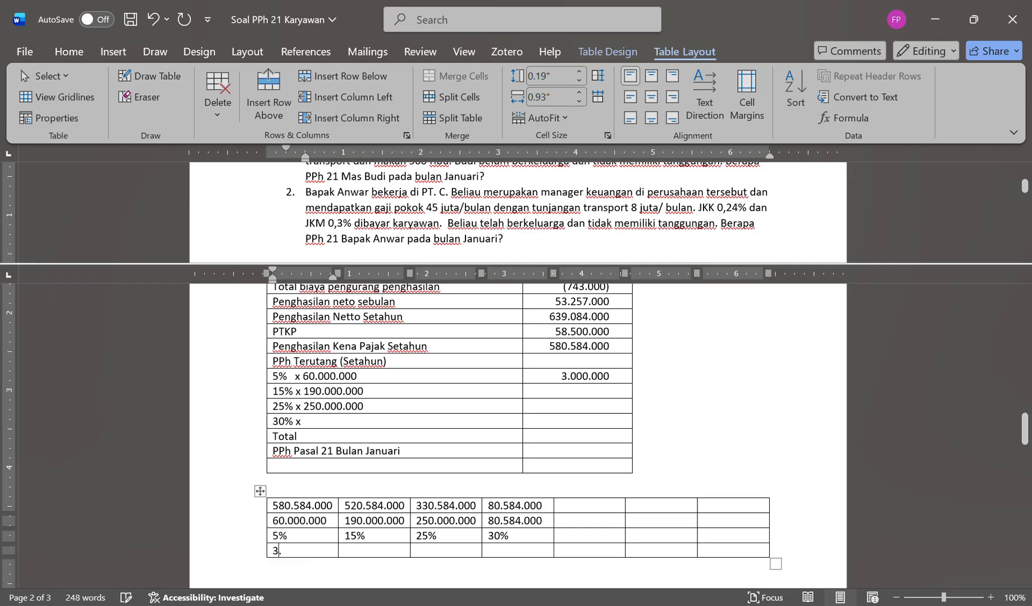
text(000.000)
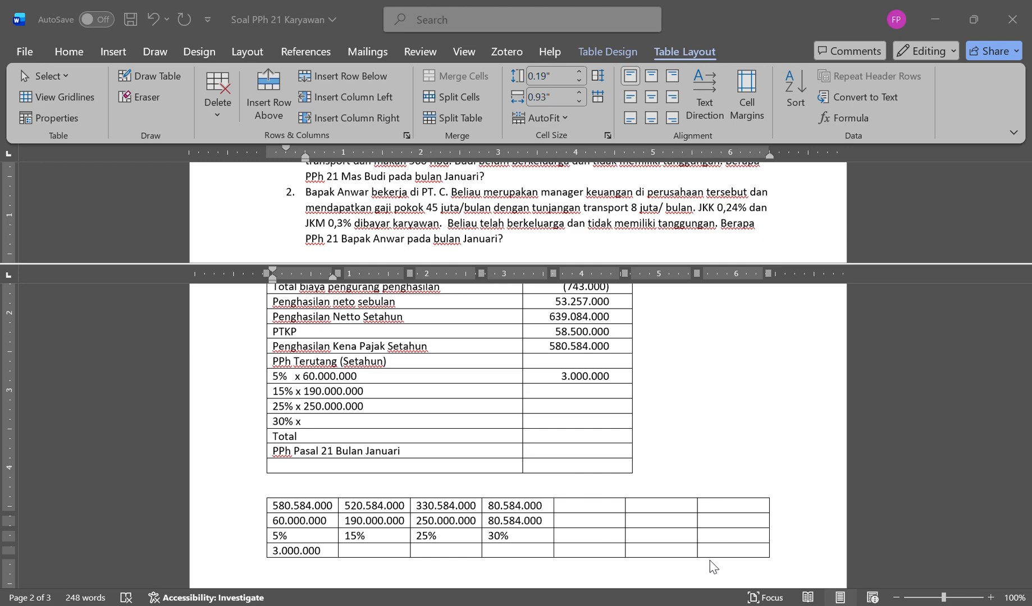
Enter 28.500.000 beneath the 15% cell and 62.500.000 beneath the 25% cell in the helper table's fourth row.
click(698, 535)
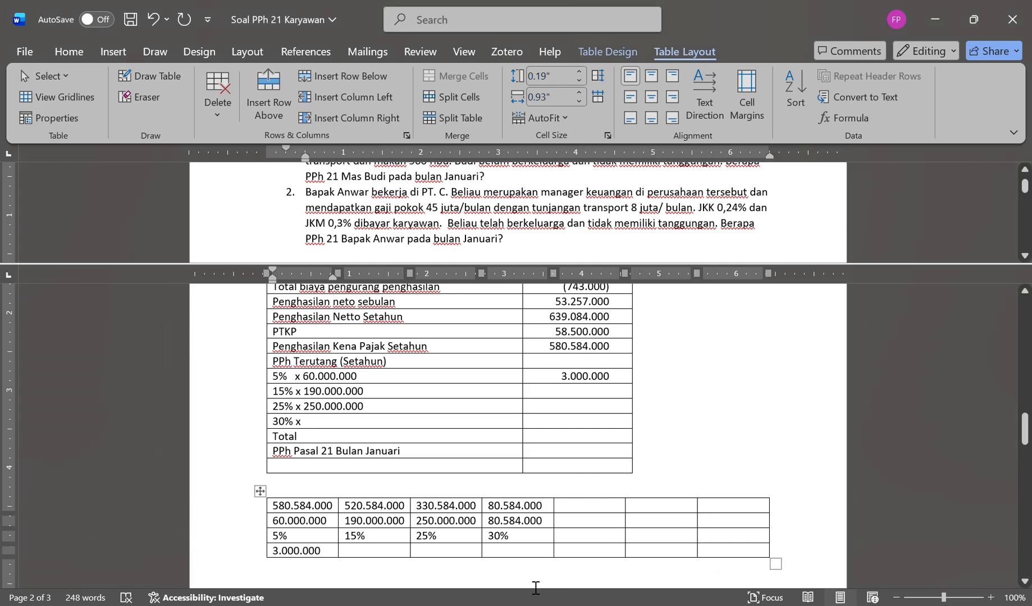
click(399, 555)
text(2)
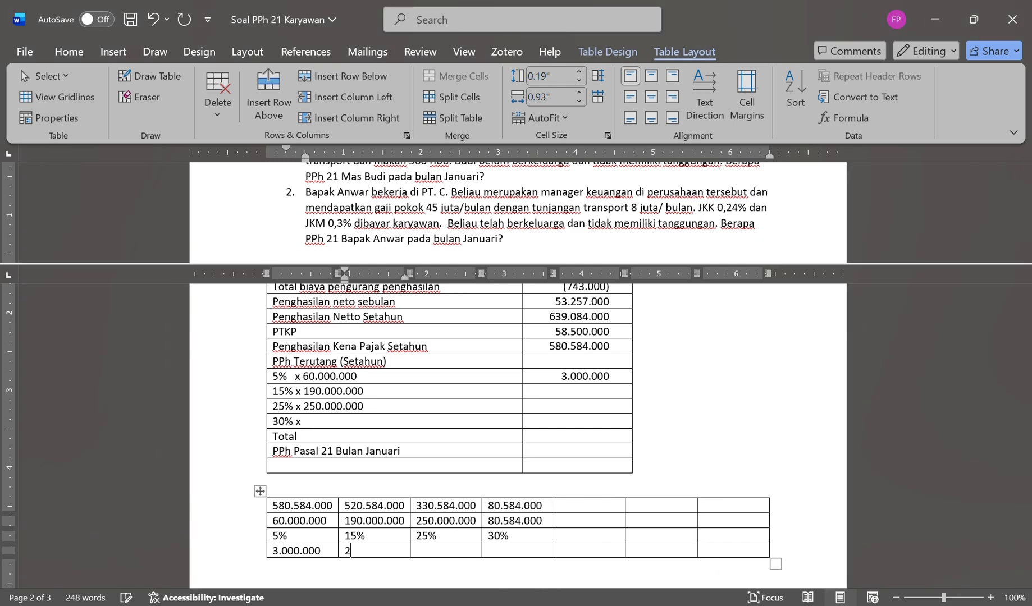
text(8.500.000)
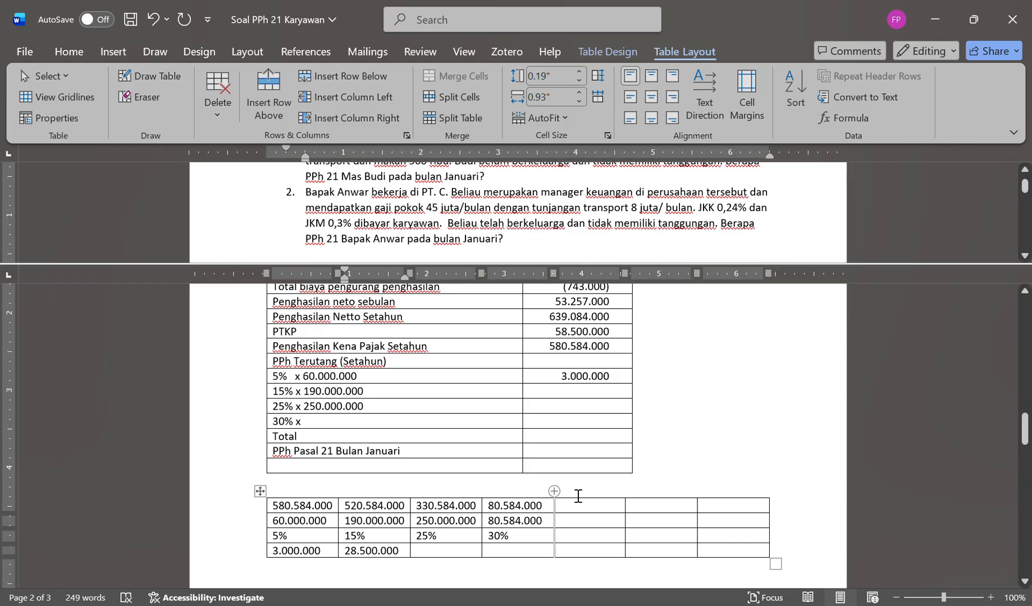
click(347, 408)
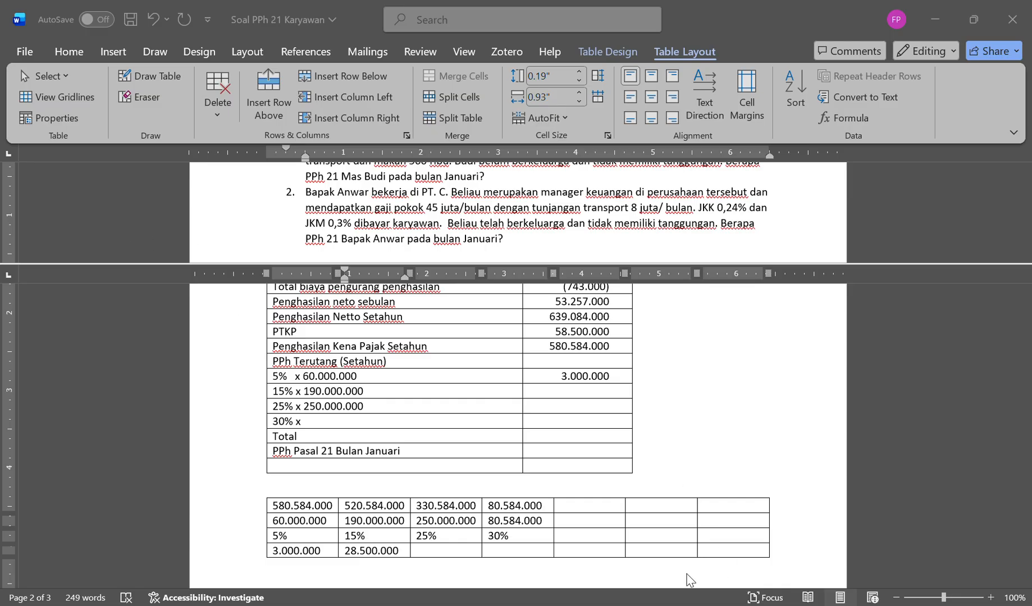
click(455, 552)
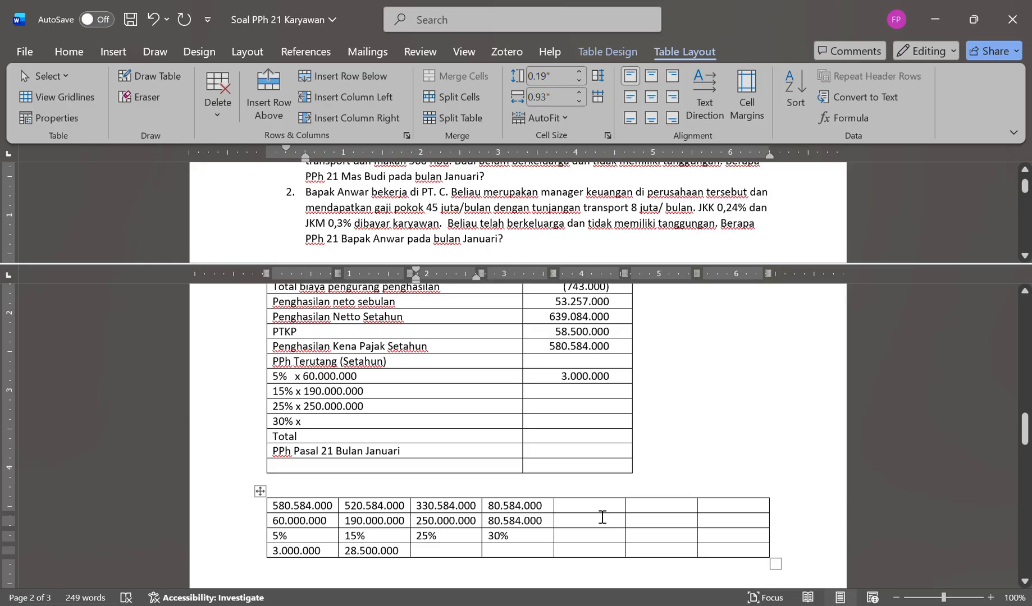
text(62.500.000)
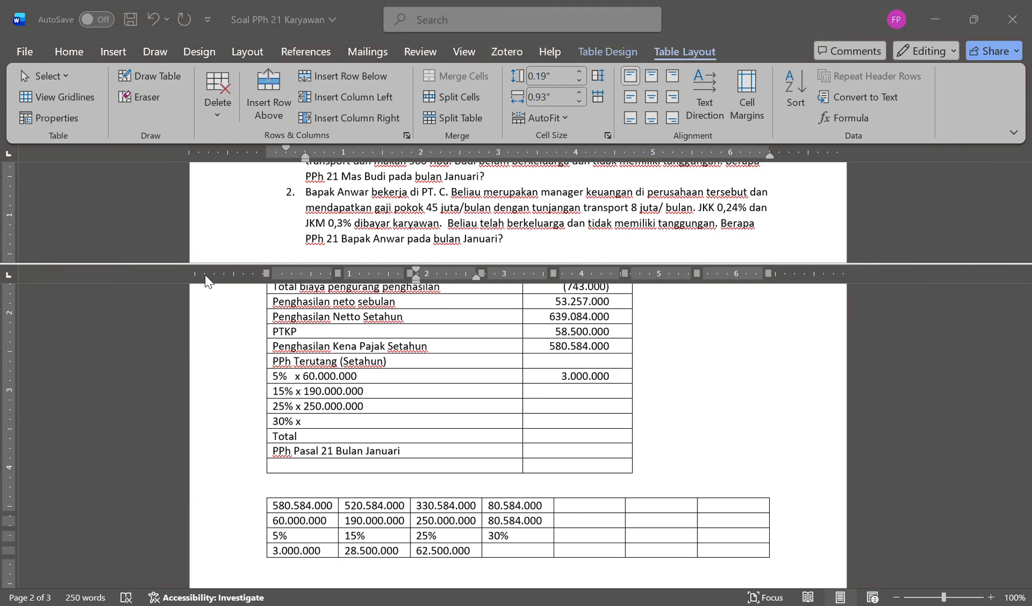
Enter 24.175.200 beneath the 30% cell in the helper table's fourth row.
click(427, 338)
click(733, 397)
key(alt+Tab)
click(584, 597)
click(539, 553)
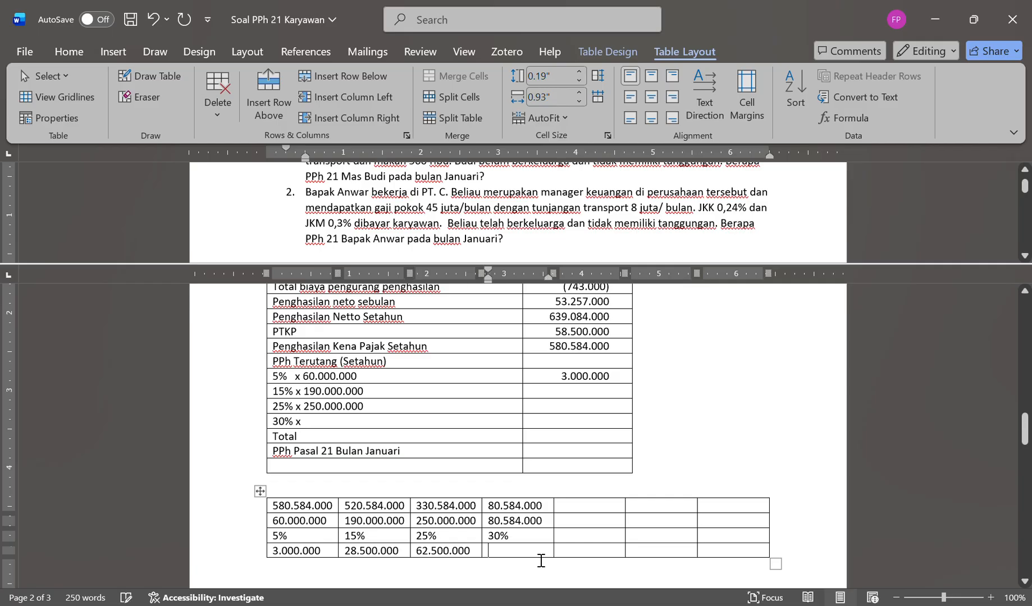
text(24)
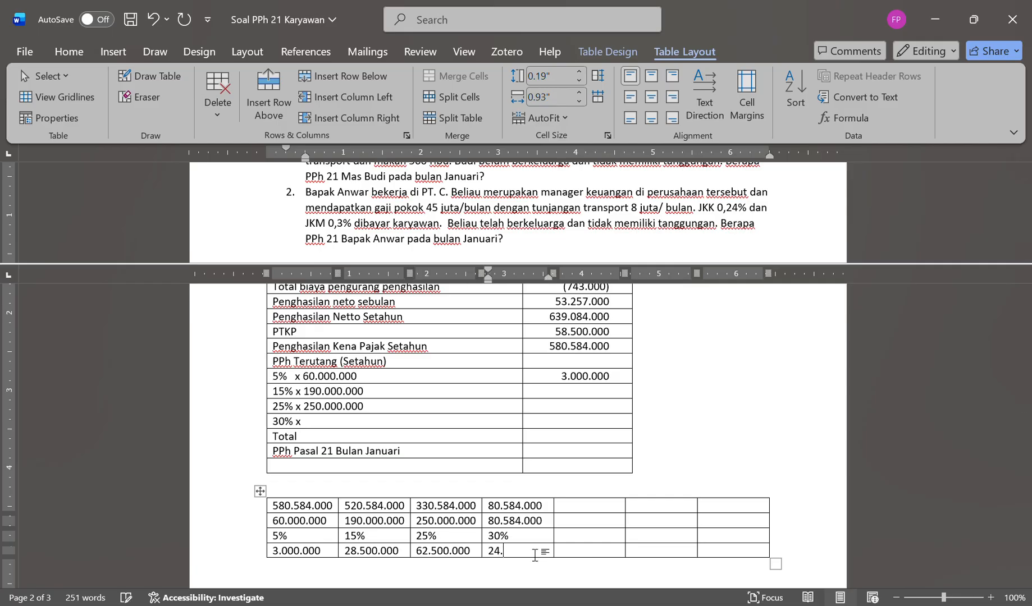
text(.)
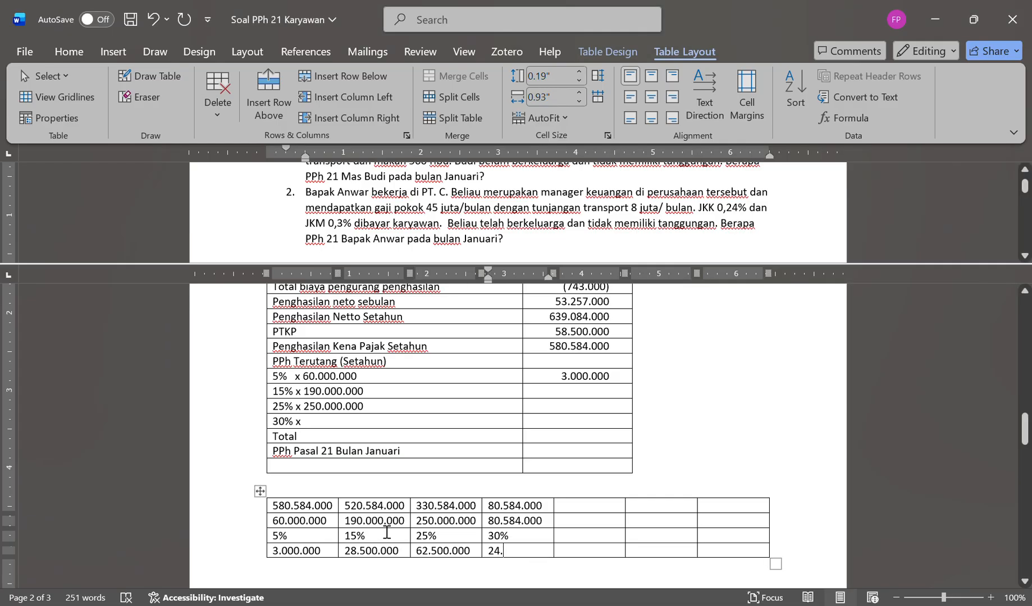
text(175)
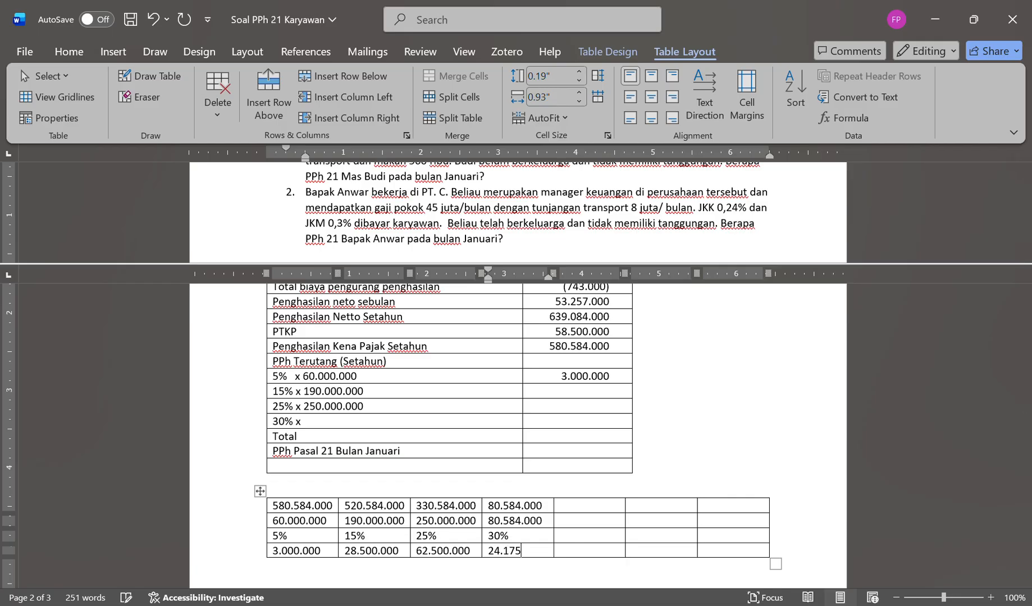
text(.)
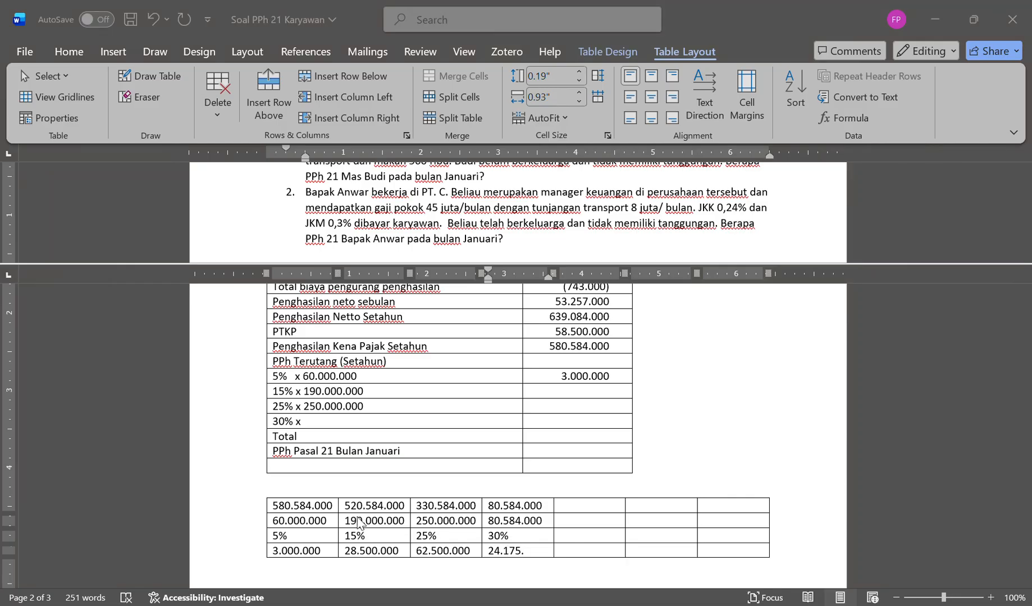
text(200)
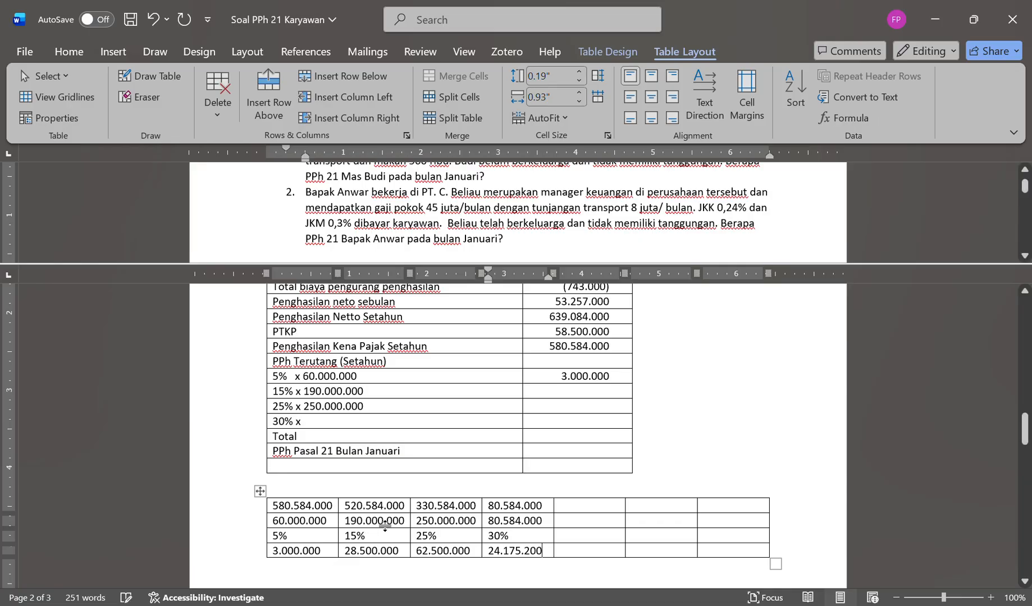
Complete the "30% x" line of the main calculation table with 80.584.000.
click(584, 396)
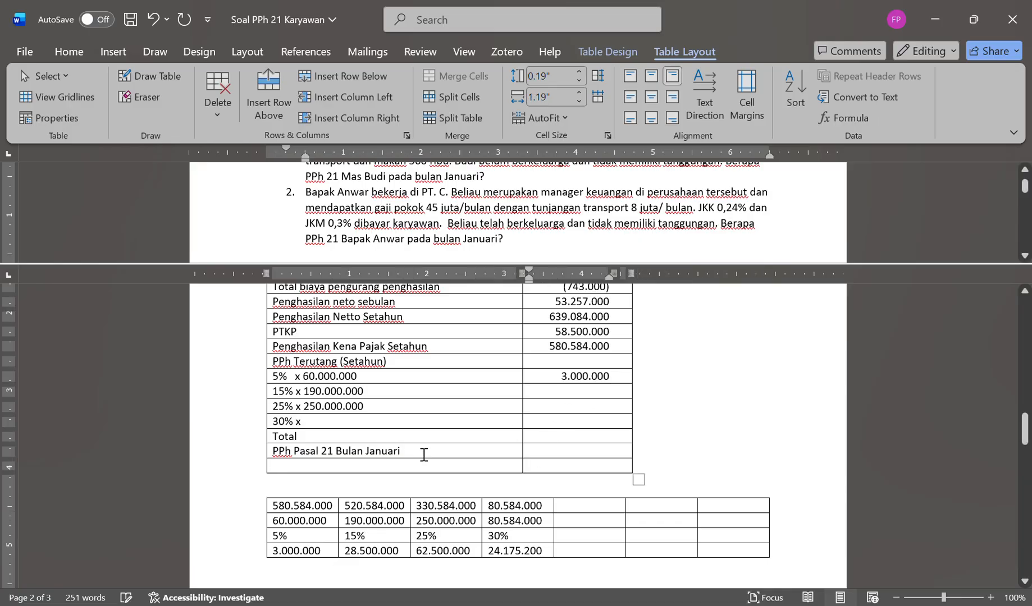
click(405, 423)
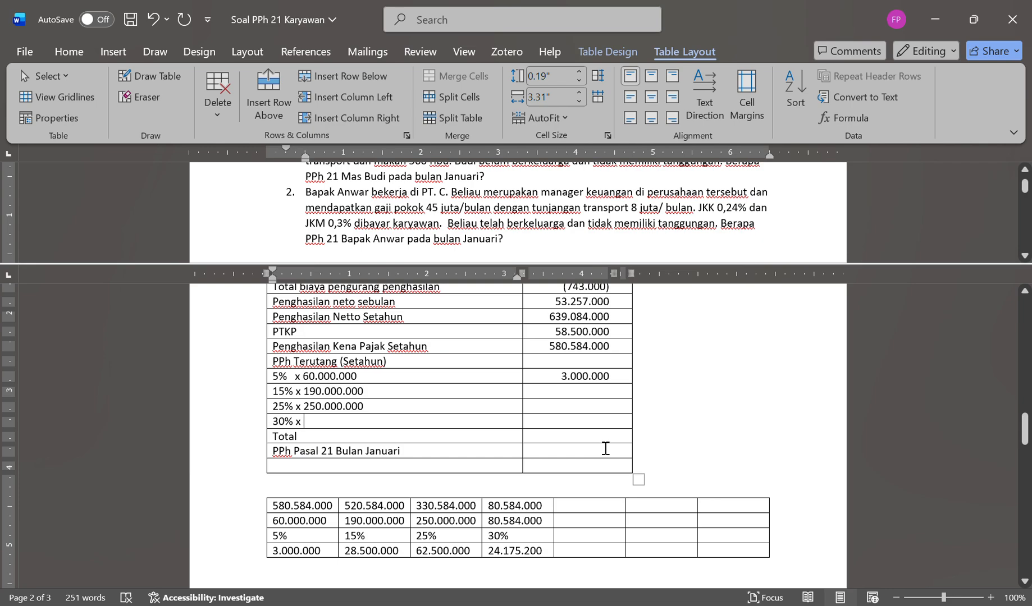
text(80.5)
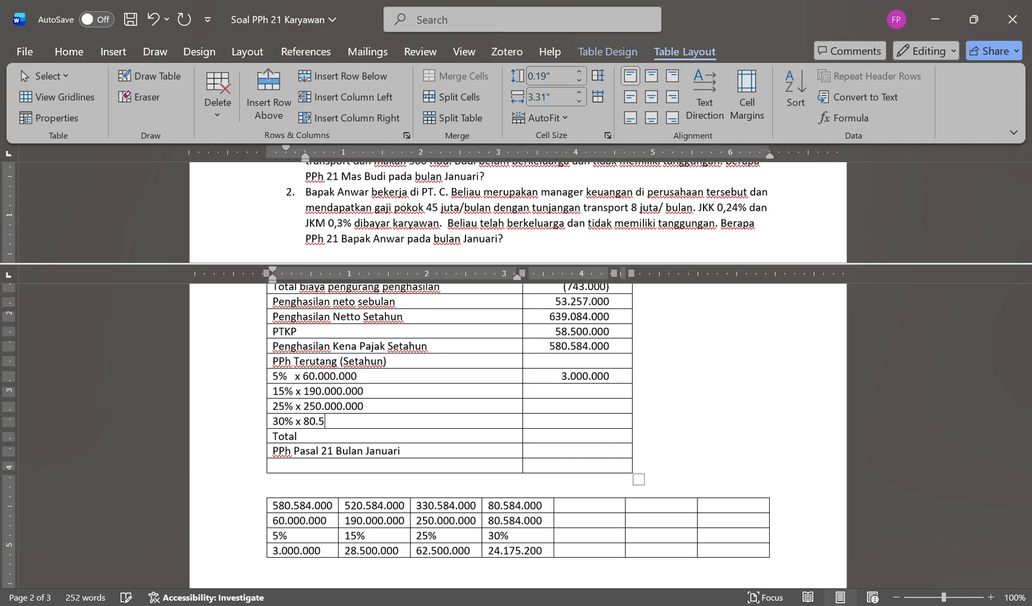
text(84.000)
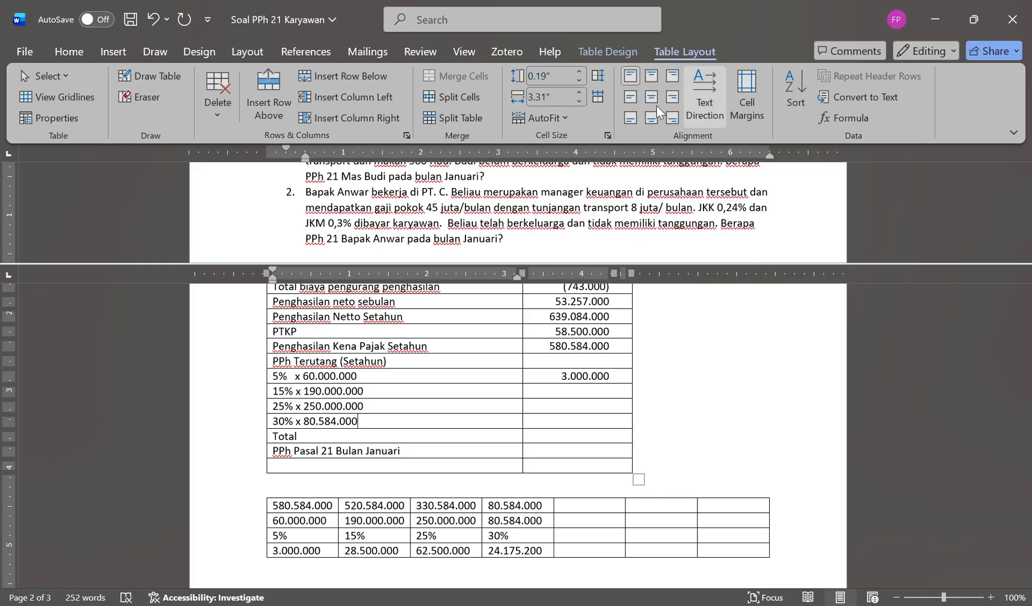
Enter the tax amounts 28.500.000, 62.500.000 and 24.175.200 beside the 15%, 25% and 30% lines of the main table.
click(598, 392)
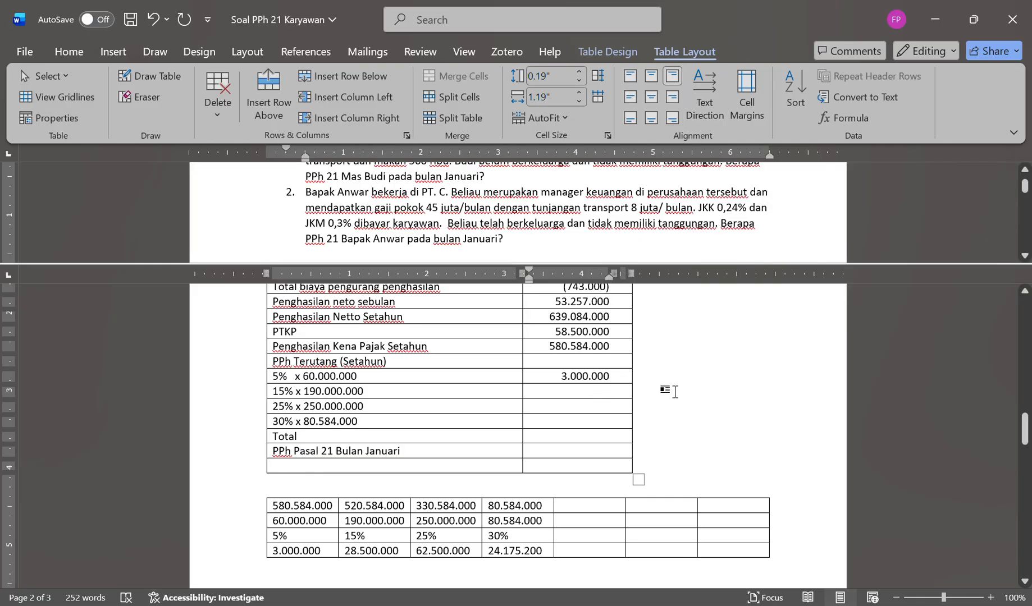
text(28.500.000)
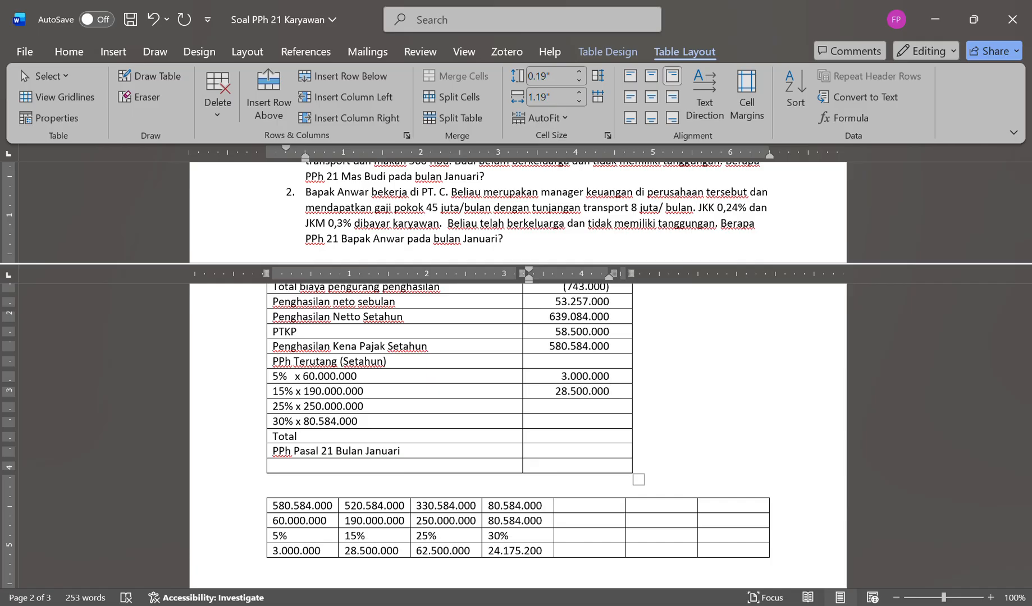
key(Down)
text(62.500.000)
key(Down)
text(24.173)
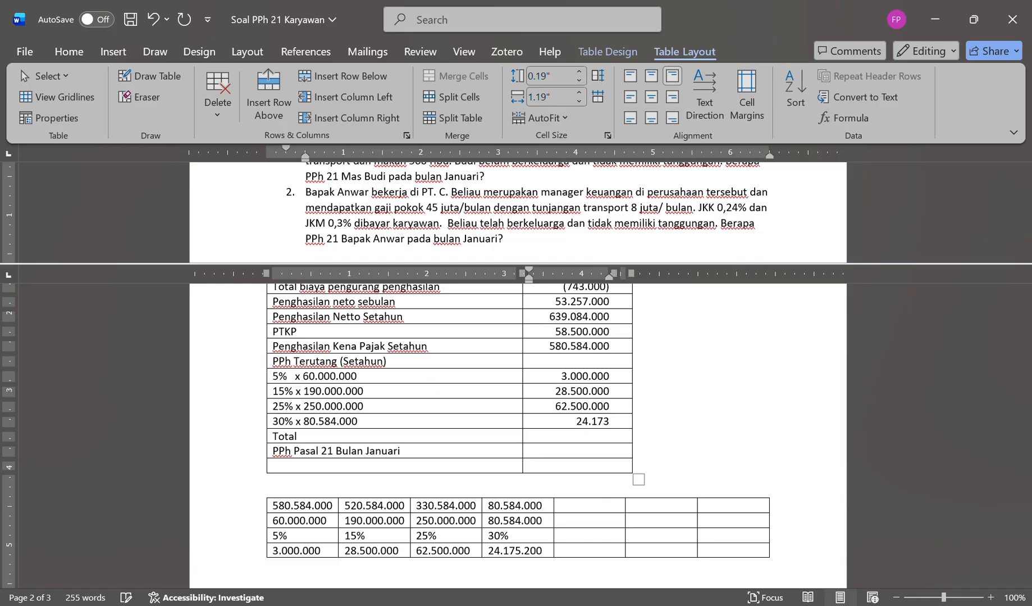
key(BackSpace)
text(5200)
text(.)
Add up the four bracket taxes and enter 118.175.200 in the Total row.
key(alt+Tab)
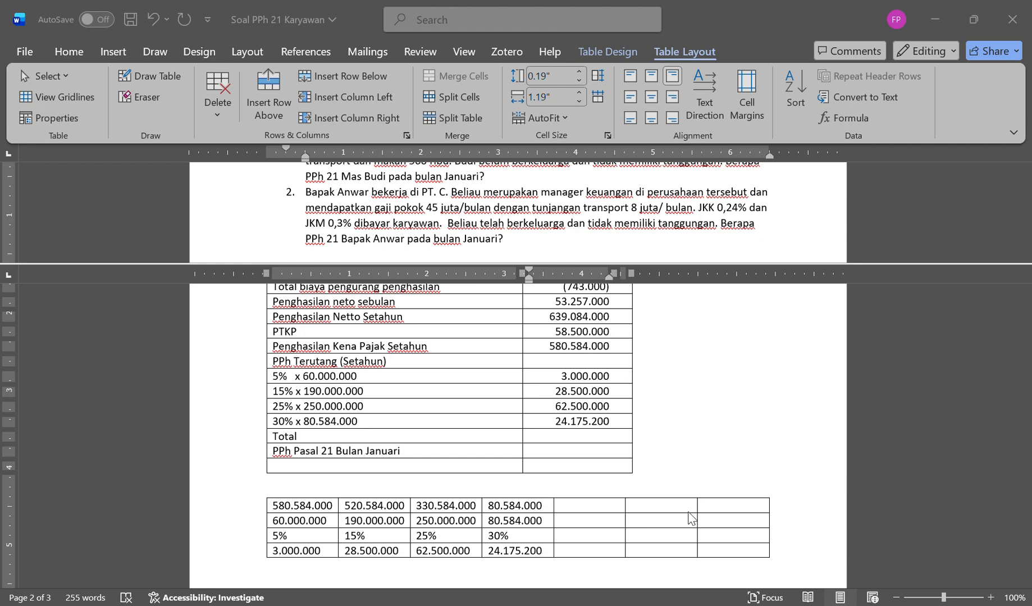
key(alt+Tab)
key(alt+Tab)
key(alt+Tab)
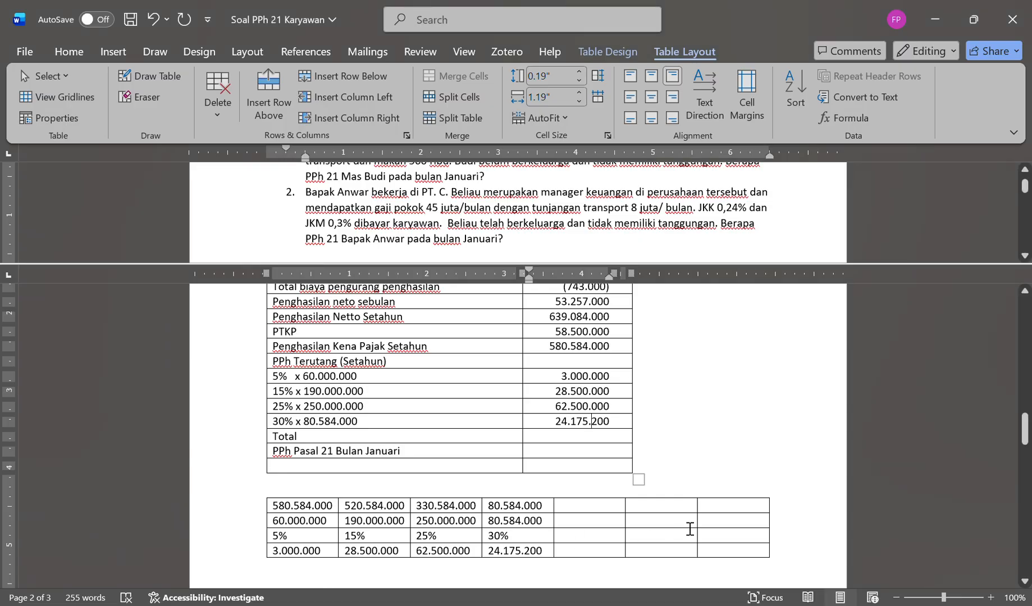
key(alt+Tab)
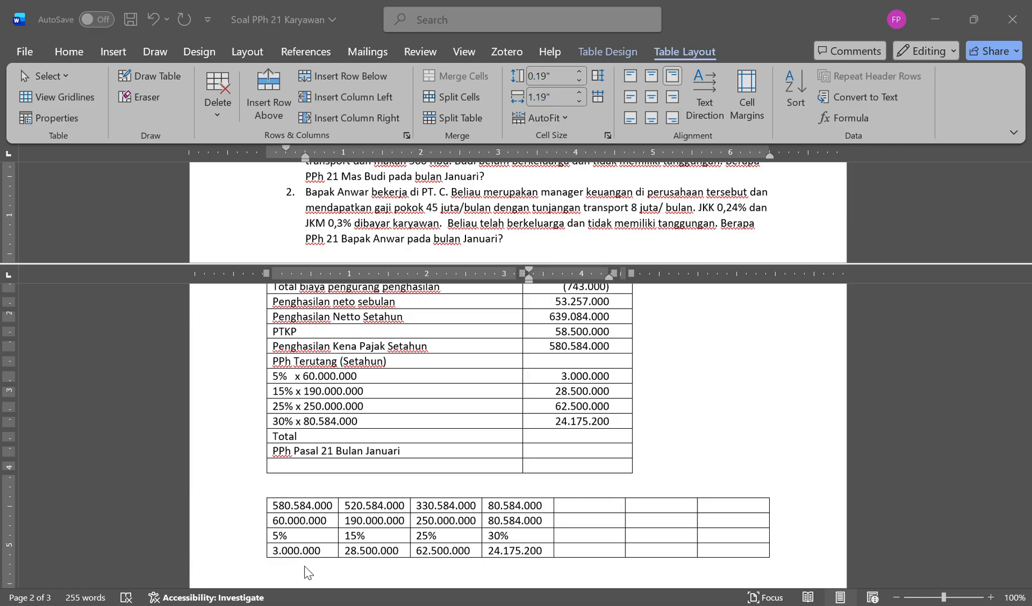
key(alt+Tab)
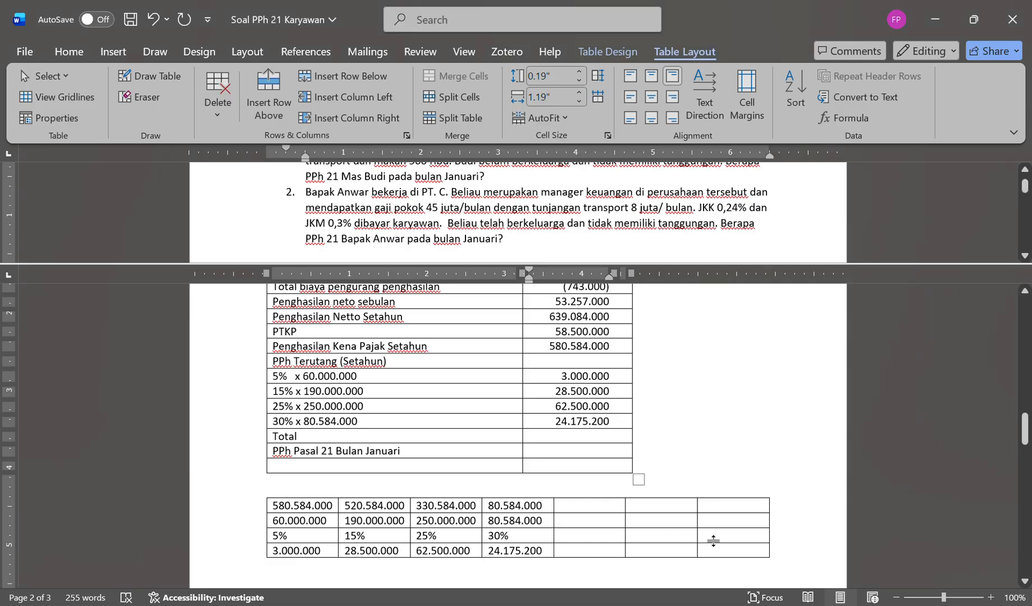
key(alt+Tab)
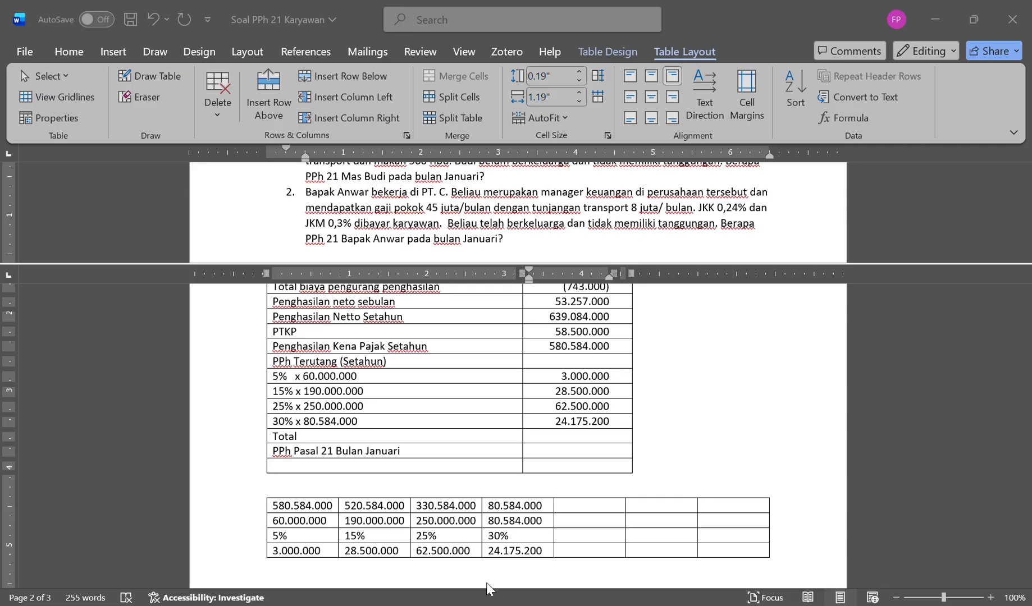
click(634, 604)
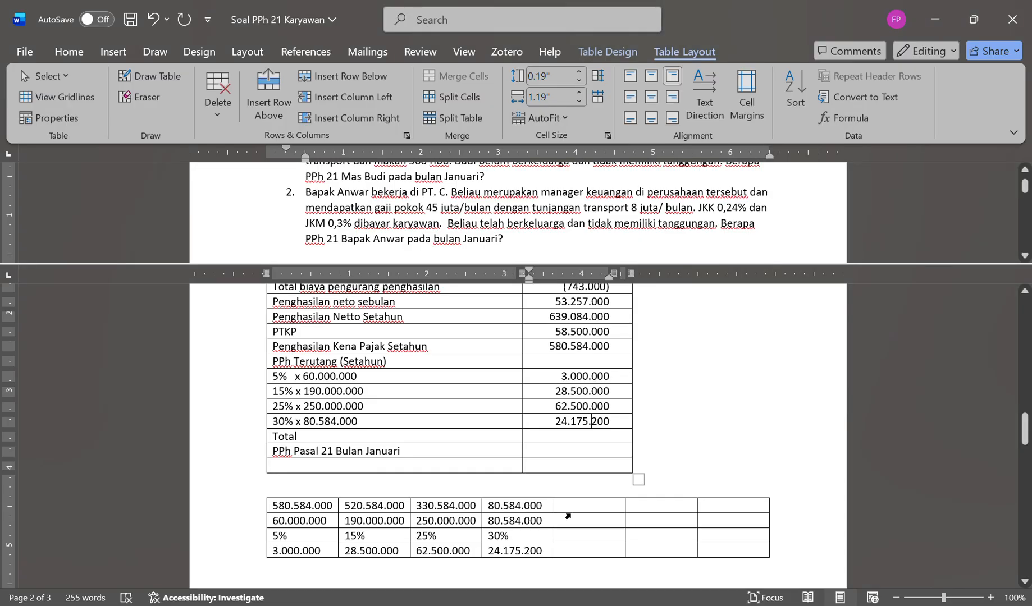
click(592, 441)
text(11)
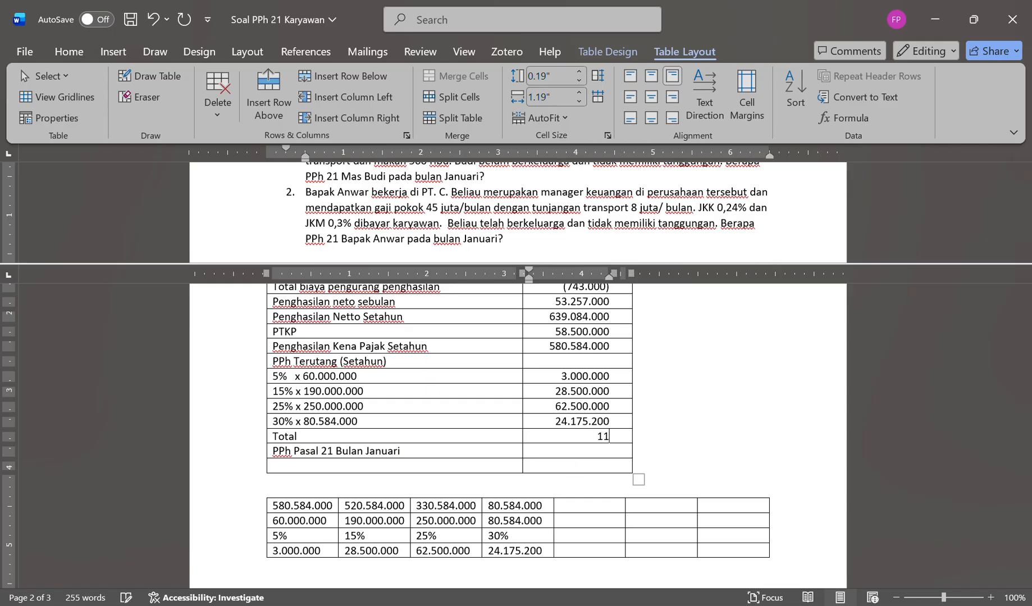
text(8.)
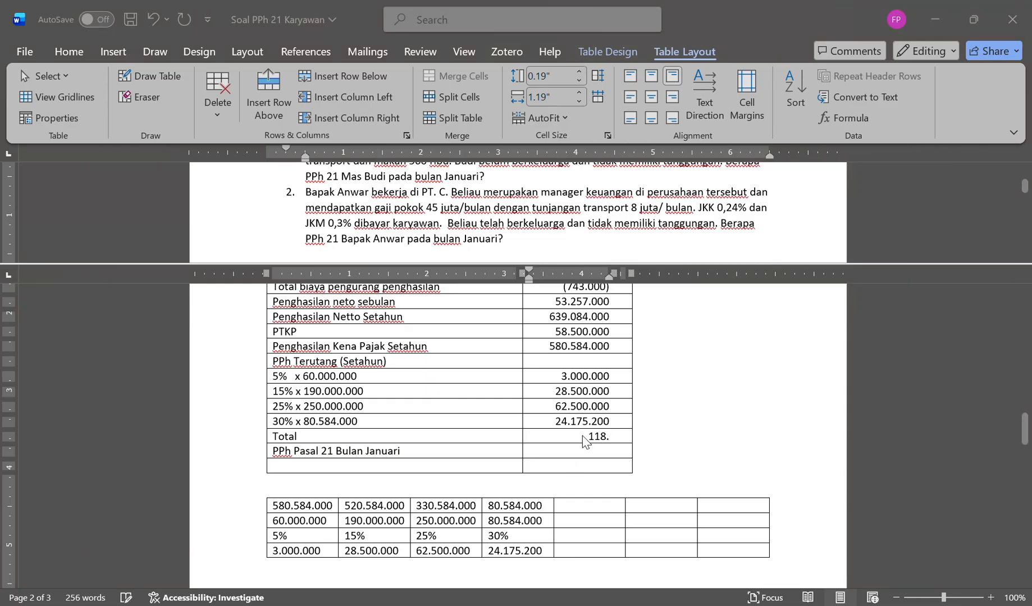
text(175)
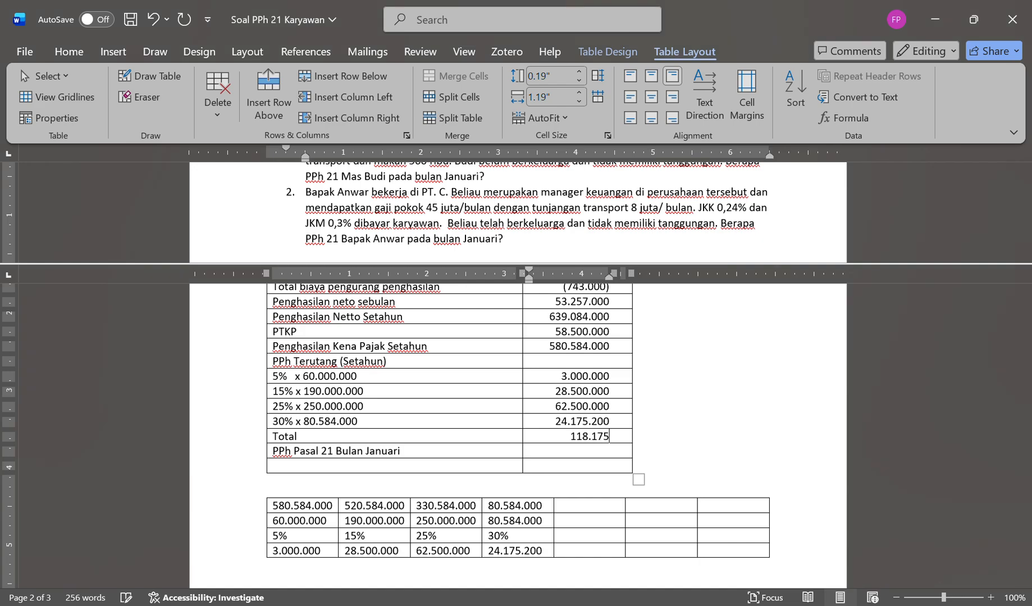
text(.200)
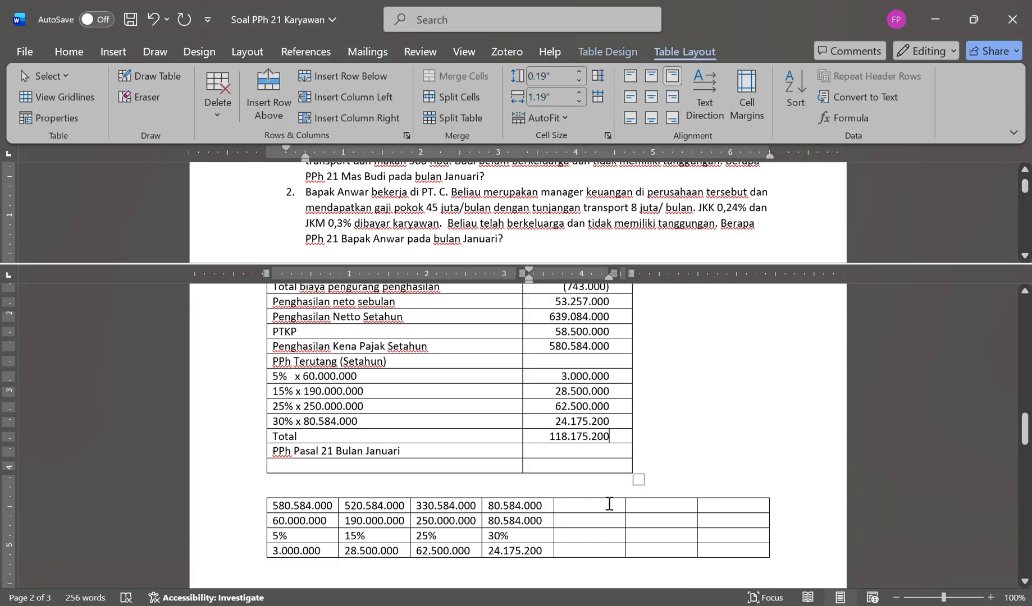
Enter 9.843.933 in the "PPh Pasal 21 Bulan Januari" row and right-align the amount.
click(612, 458)
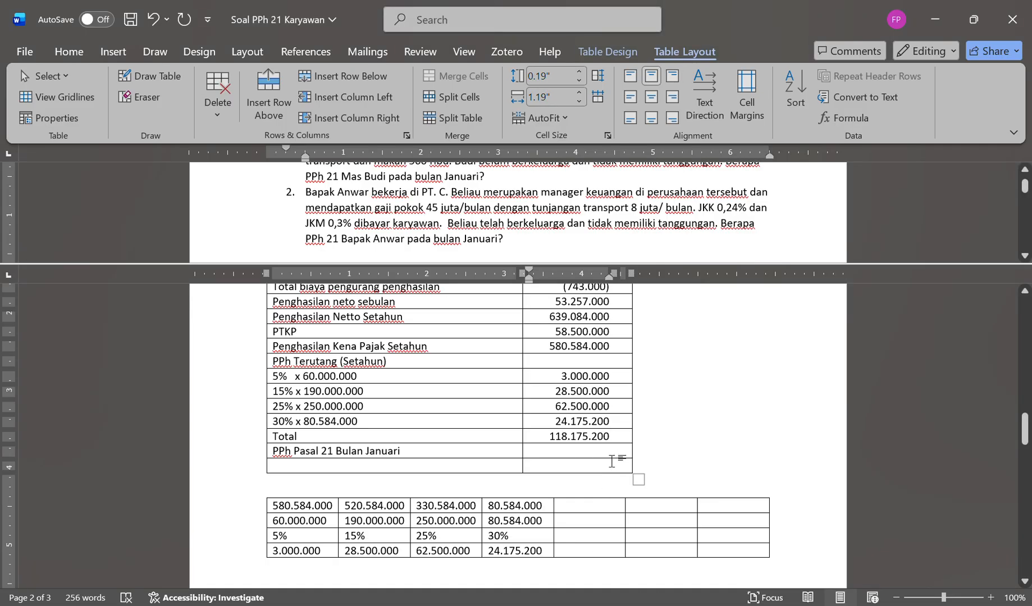
text(9.)
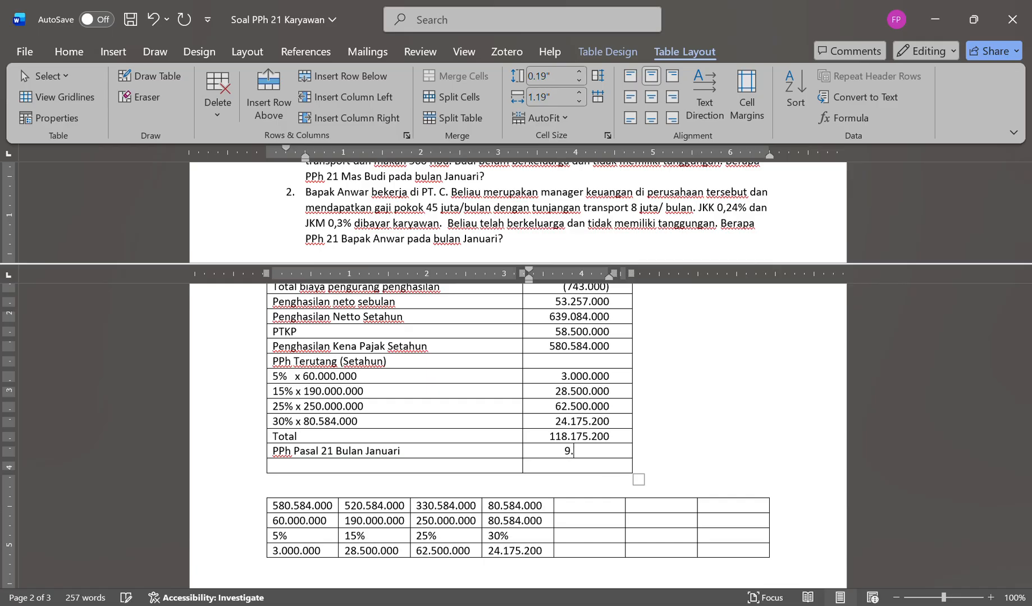
text(843.)
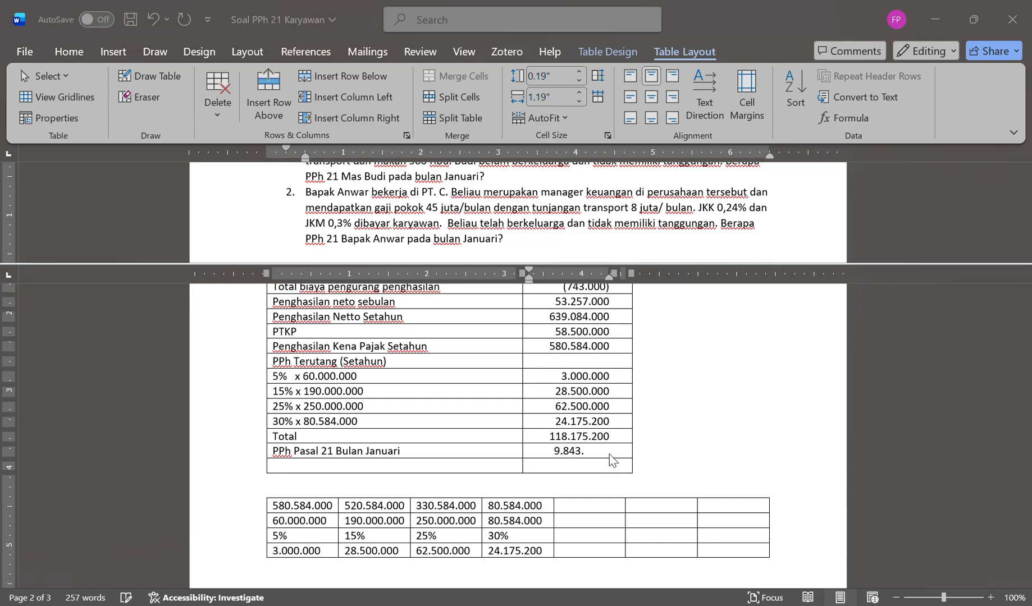
click(612, 458)
text(933)
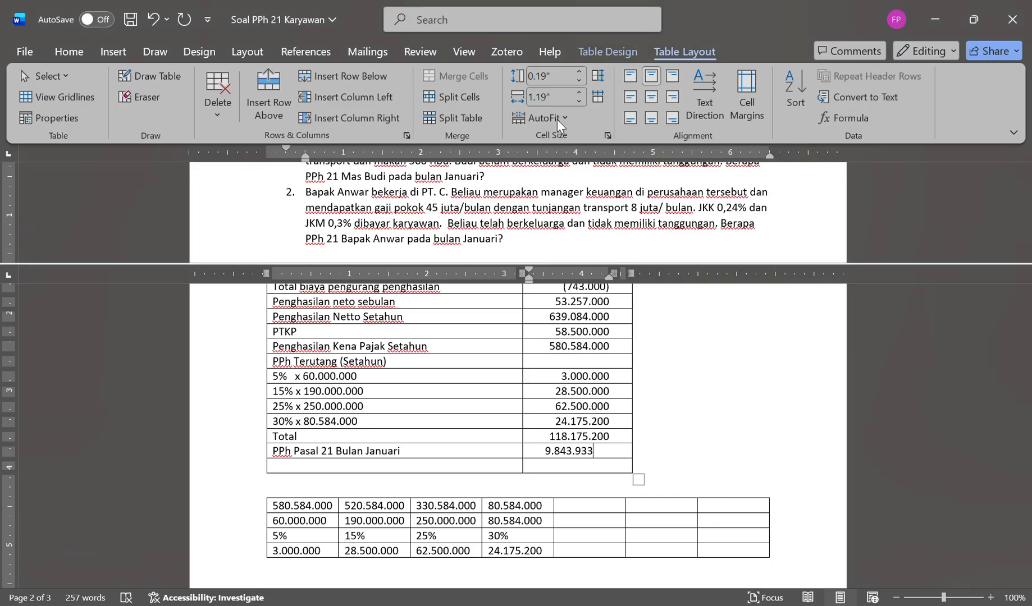
click(70, 51)
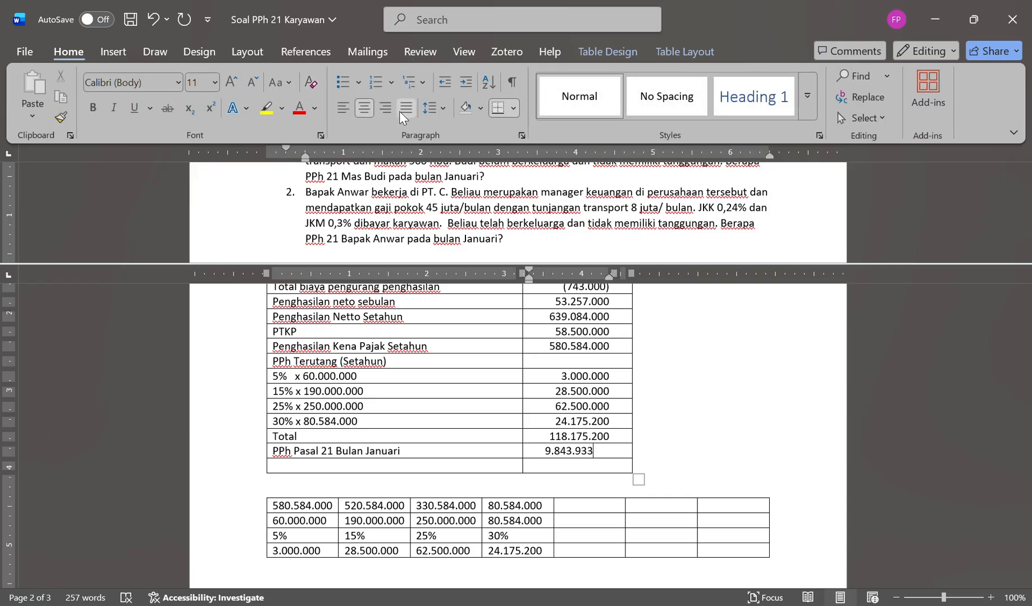
click(385, 109)
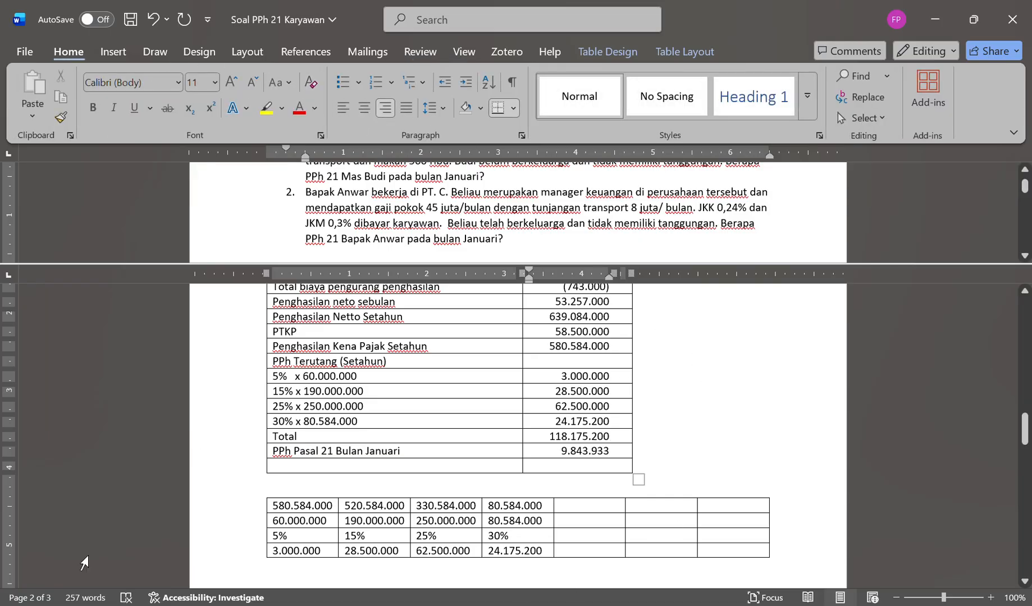